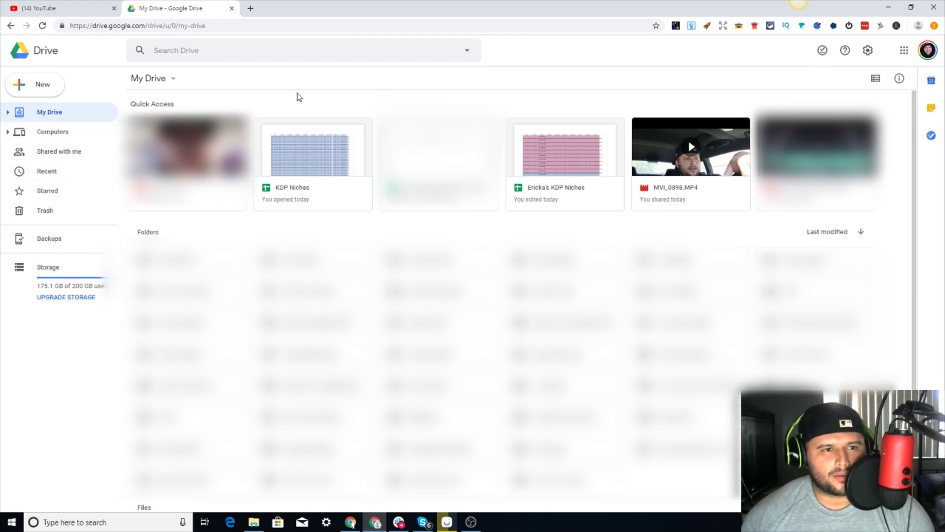
From Google Drive's New menu, start a blank Google Slides presentation.
left_click(36, 84)
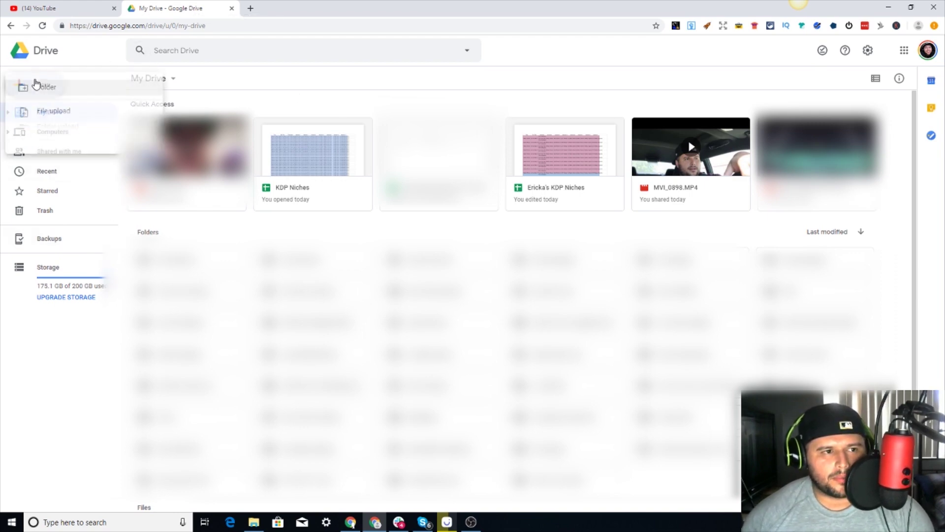
left_click(64, 187)
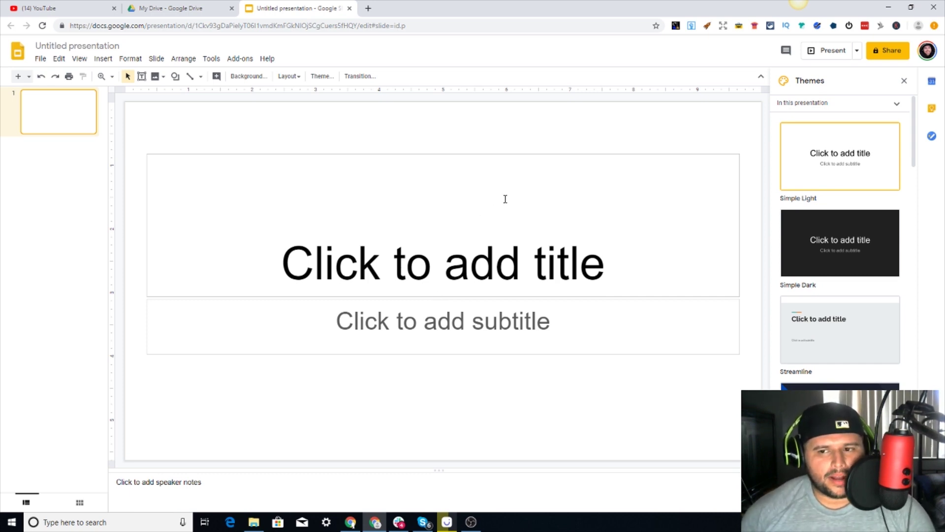
Copy slide 1 and paste it as a second slide.
left_click(59, 113)
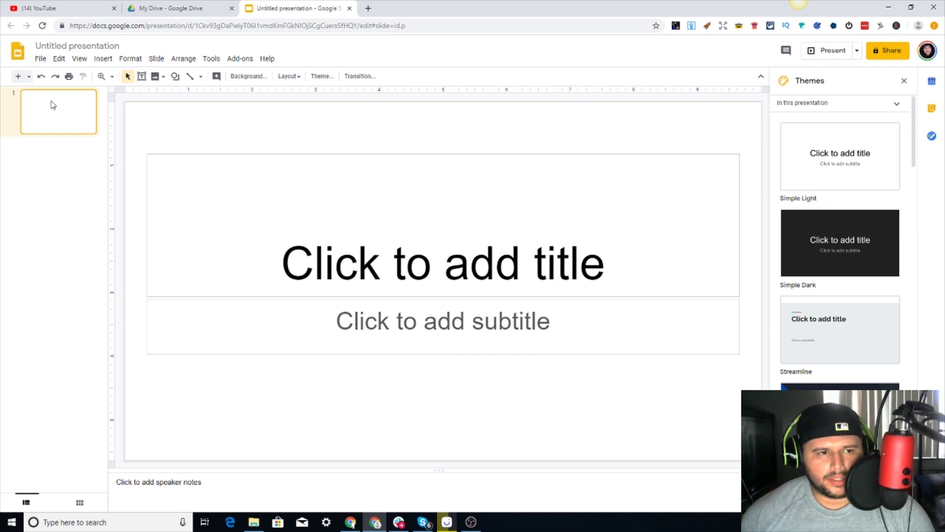
left_click(323, 234)
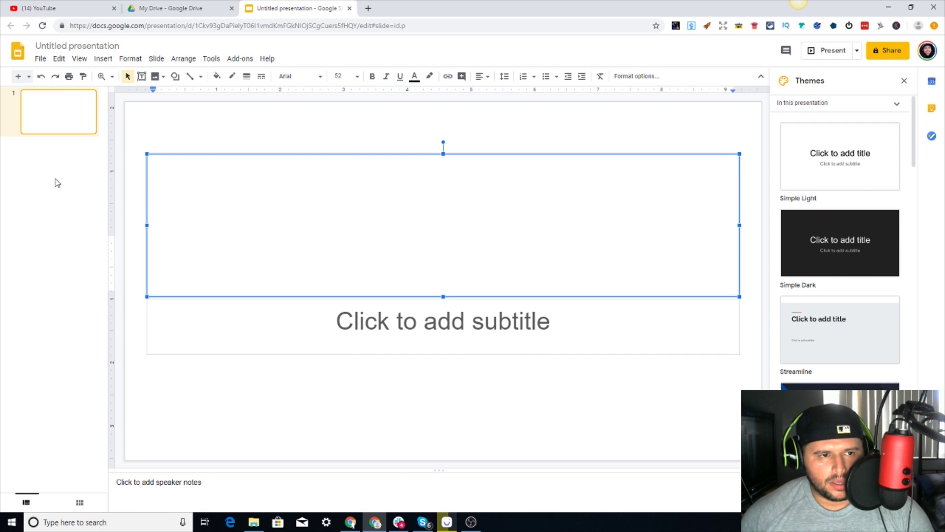
left_click(58, 183)
left_click(59, 122)
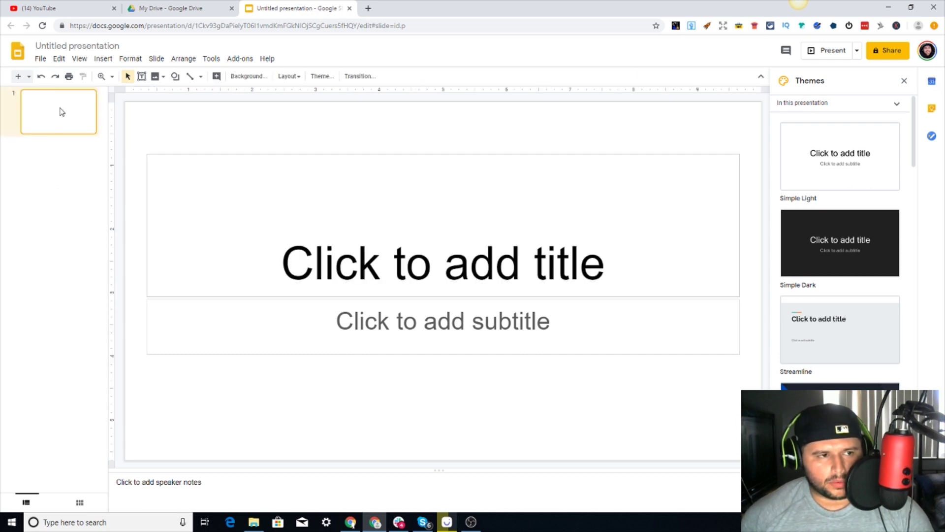
right_click(66, 112)
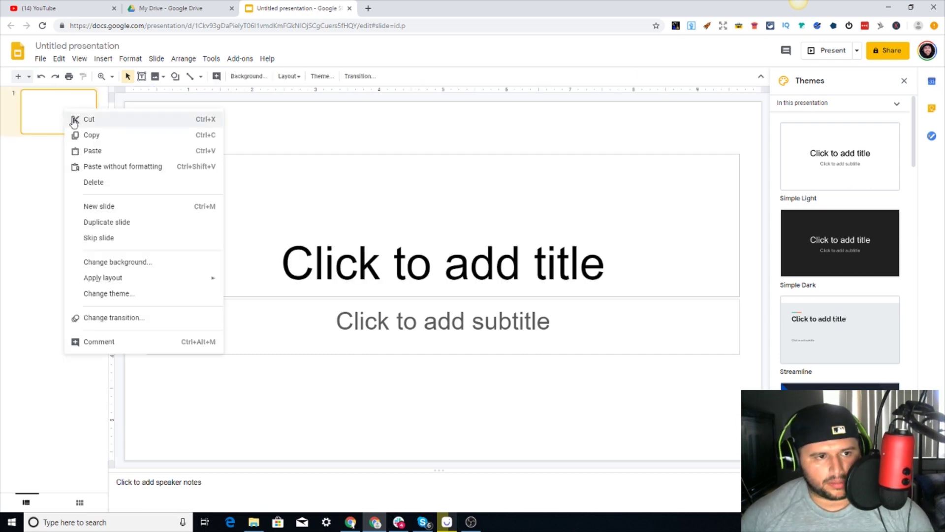
left_click(75, 135)
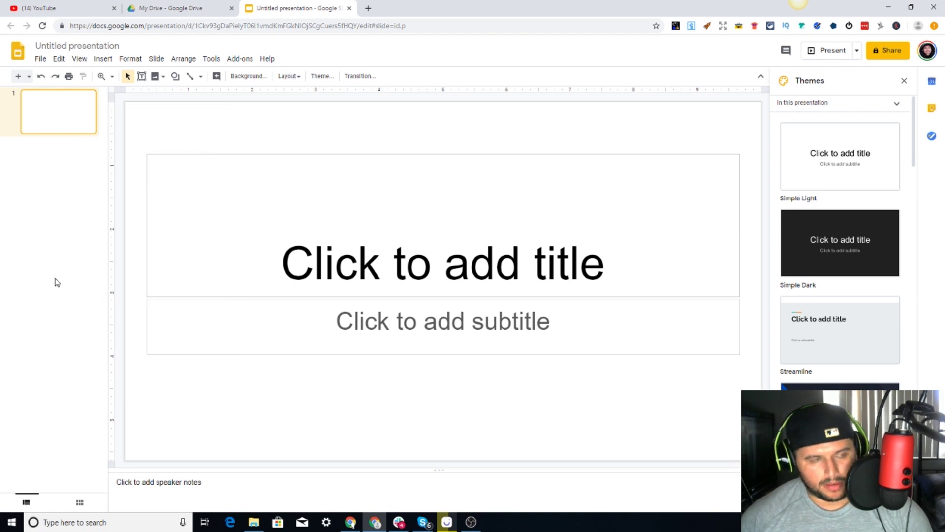
key("ctrl+v")
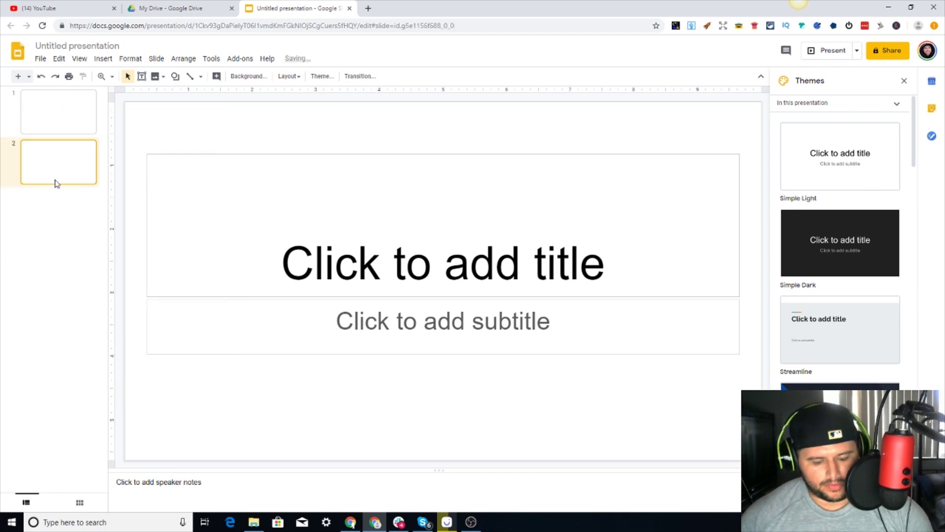
Delete the duplicate slide 2 and open the File menu.
right_click(73, 172)
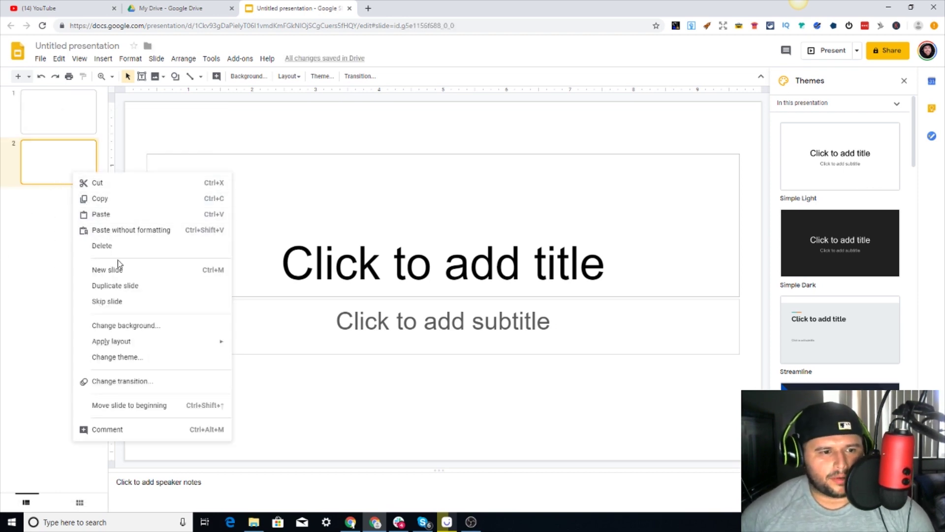
left_click(142, 249)
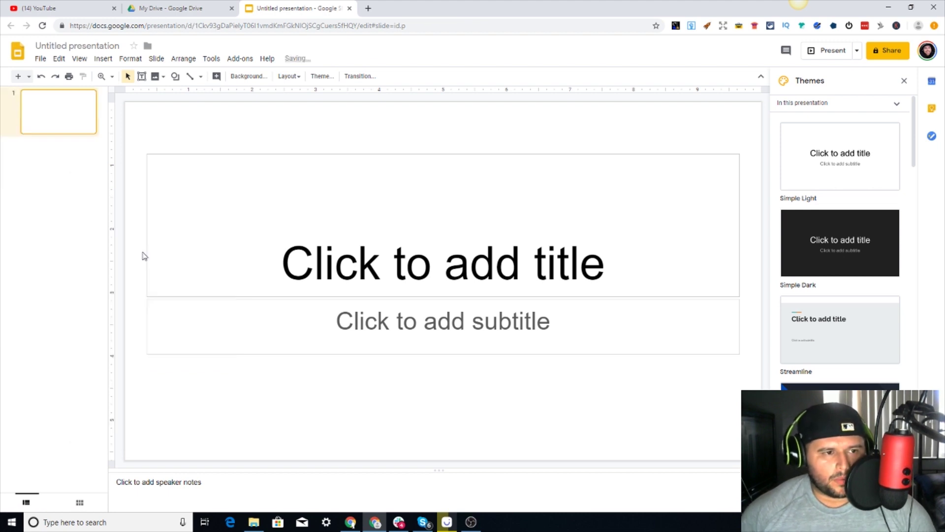
left_click(39, 59)
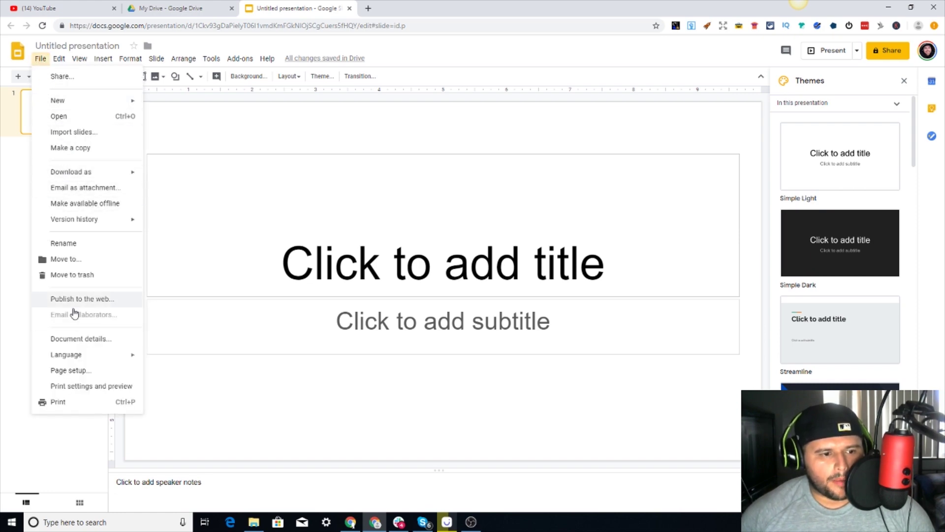
In Page setup, choose Custom with a 6 × 9 inch size and apply it.
left_click(67, 371)
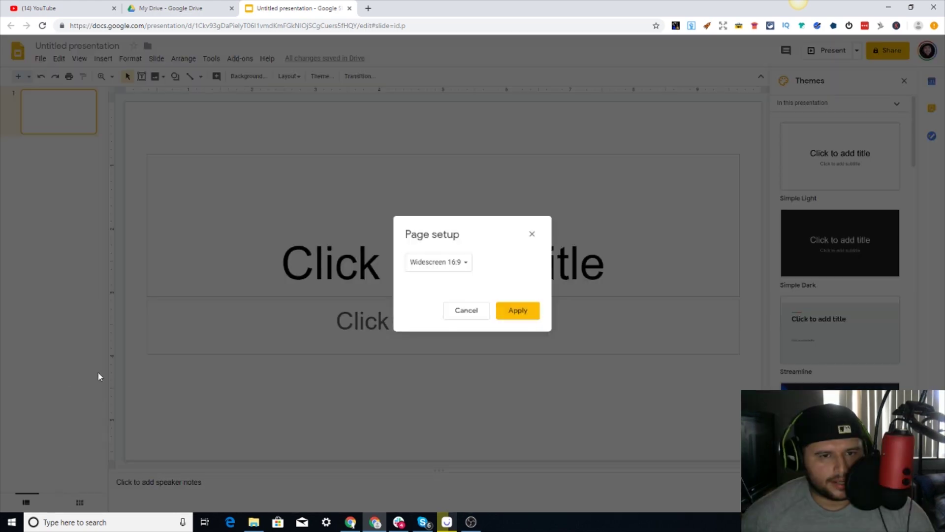
left_click(448, 265)
left_click(433, 297)
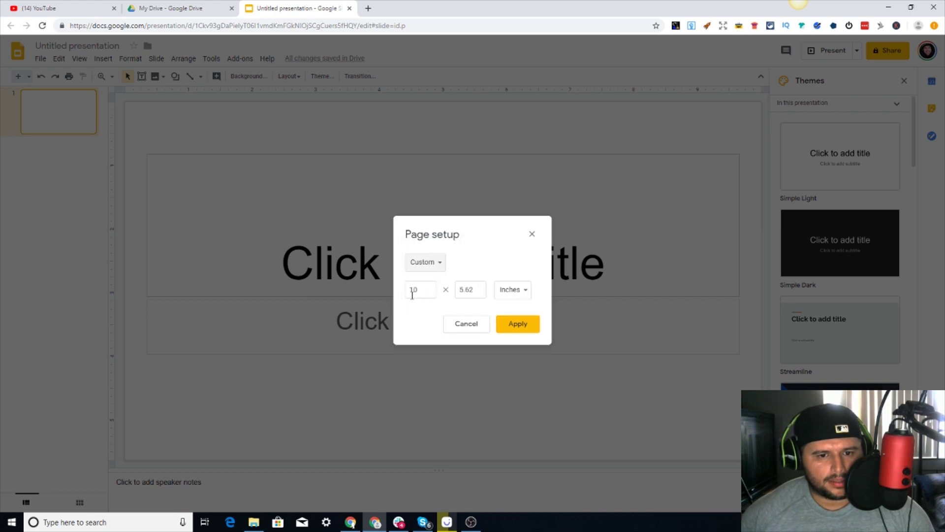
double_click(410, 291)
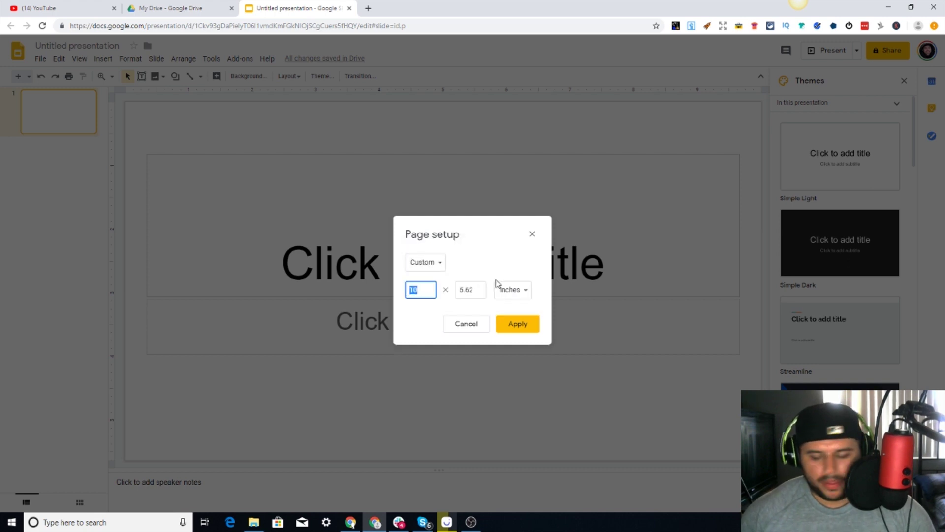
type("6")
double_click(462, 289)
type("9")
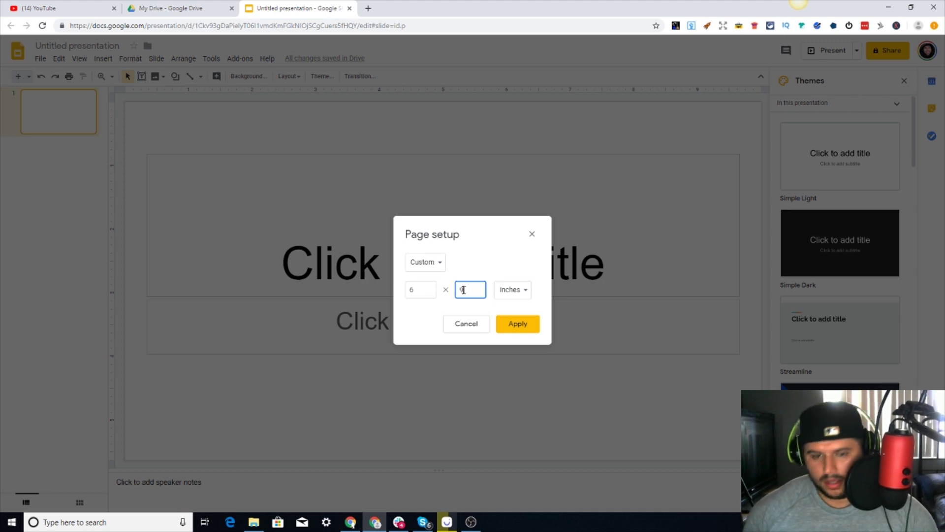
left_click(501, 252)
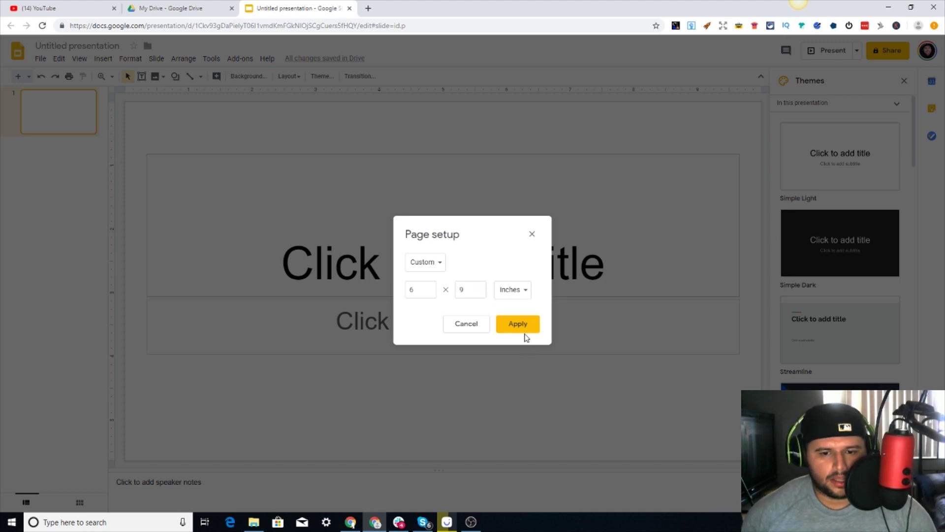
left_click(511, 329)
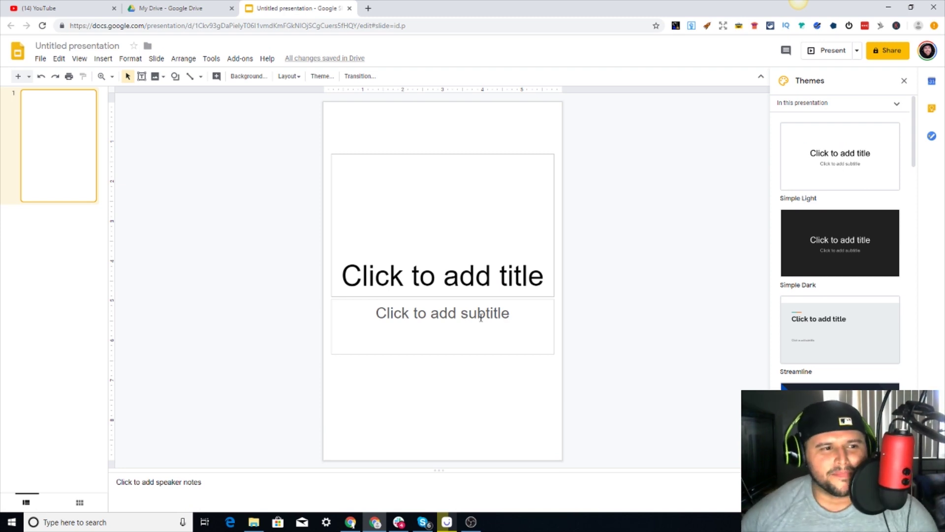
Type 'This Belongs To' in the title placeholder, correcting the typos.
left_click(416, 261)
type("Th")
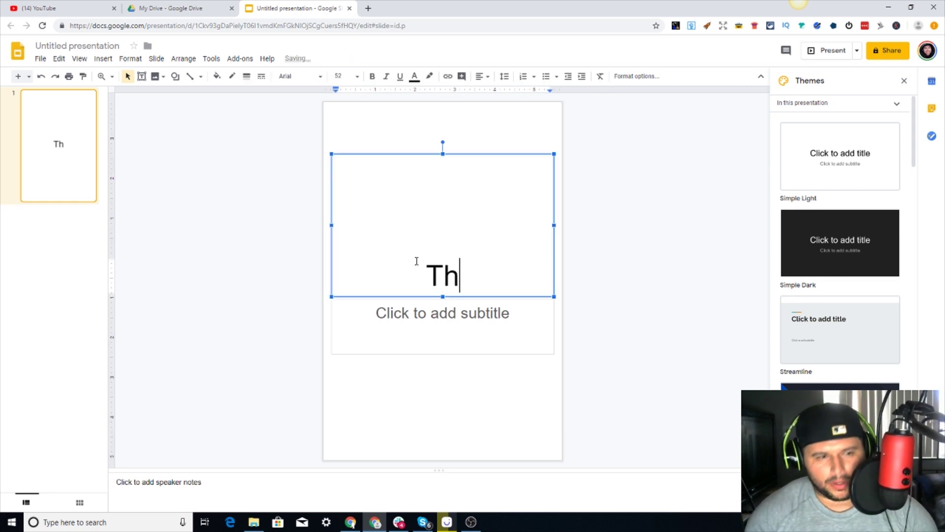
type("is Belongs to")
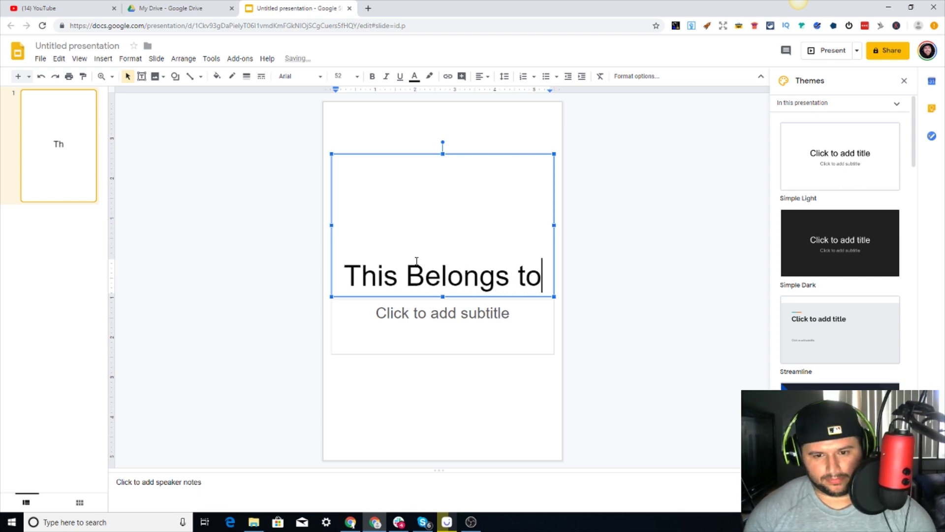
key("BackSpace")
key("BackSpace")
type("T")
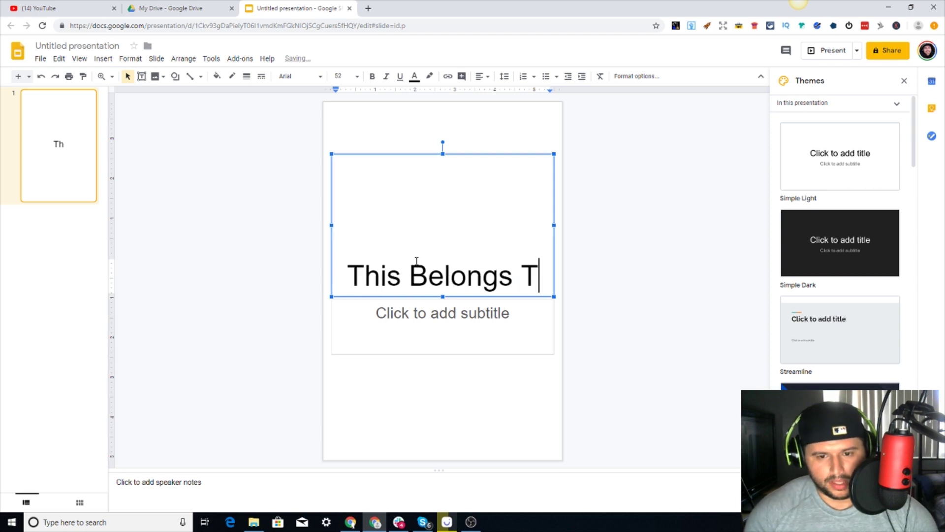
type("o")
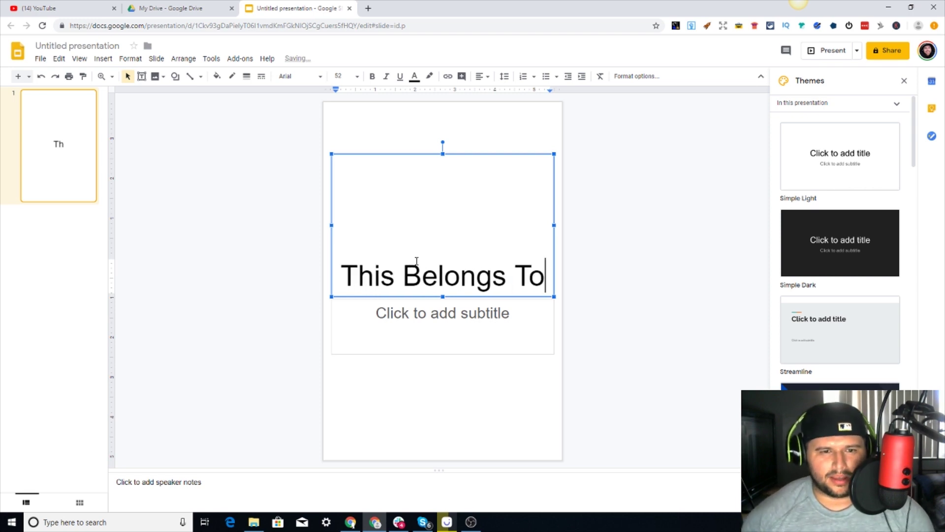
Select the whole 'This Belongs To' title line.
left_click_drag(343, 269, 383, 286)
left_click(547, 277)
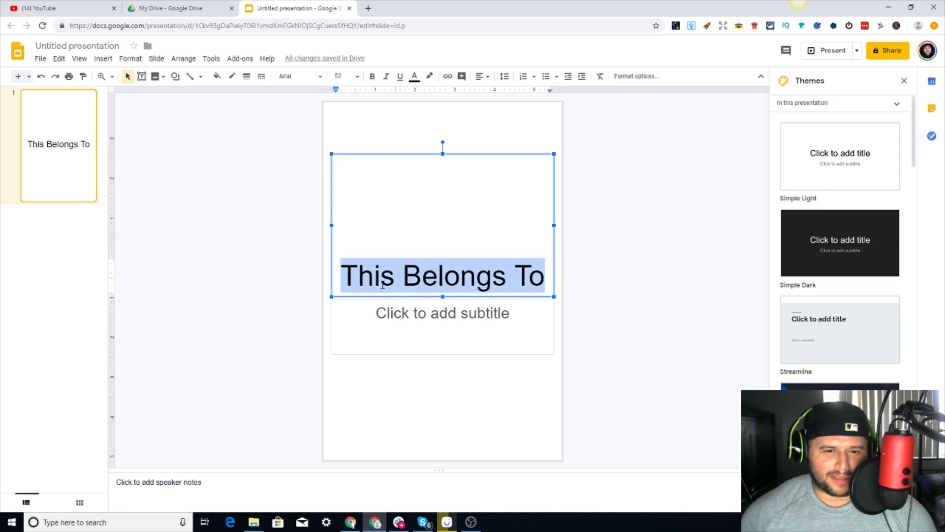
right_click(383, 286)
left_click(352, 273)
left_click_drag(342, 276, 582, 276)
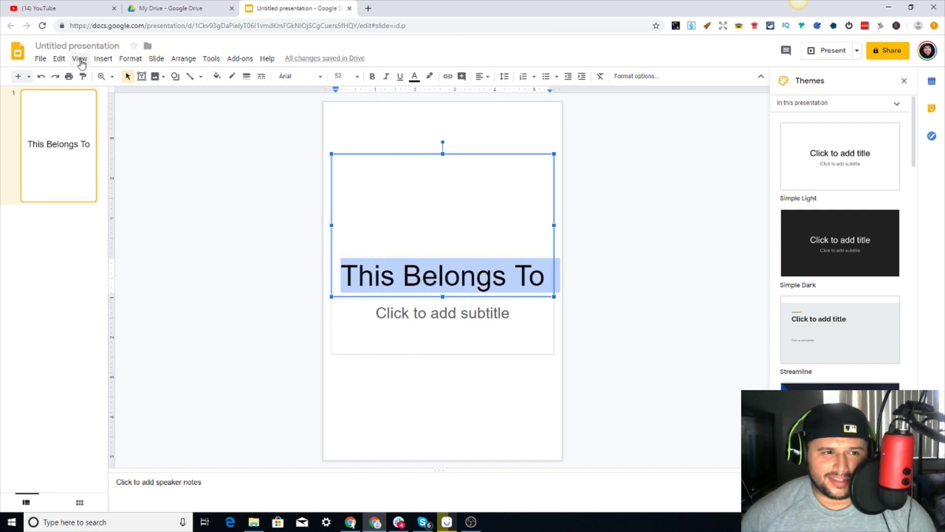
Set the title text to 36 pt.
left_click(141, 79)
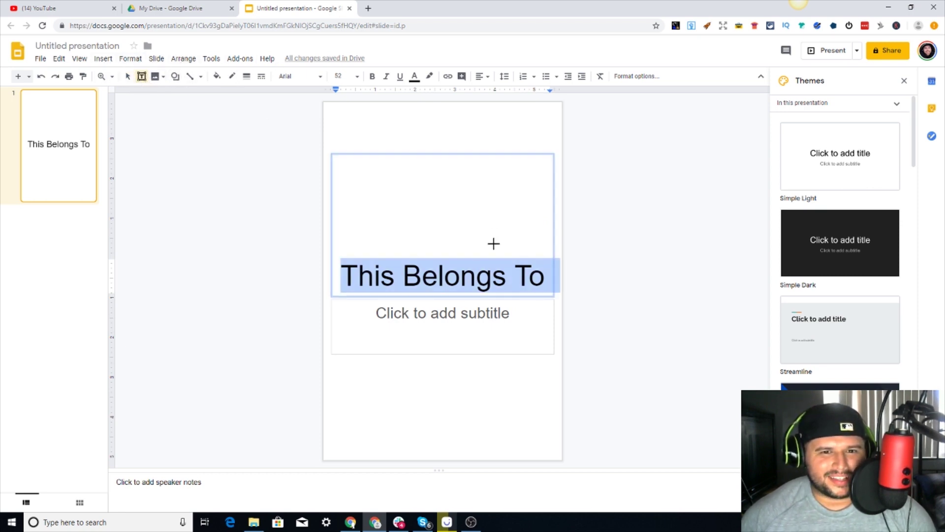
left_click(339, 76)
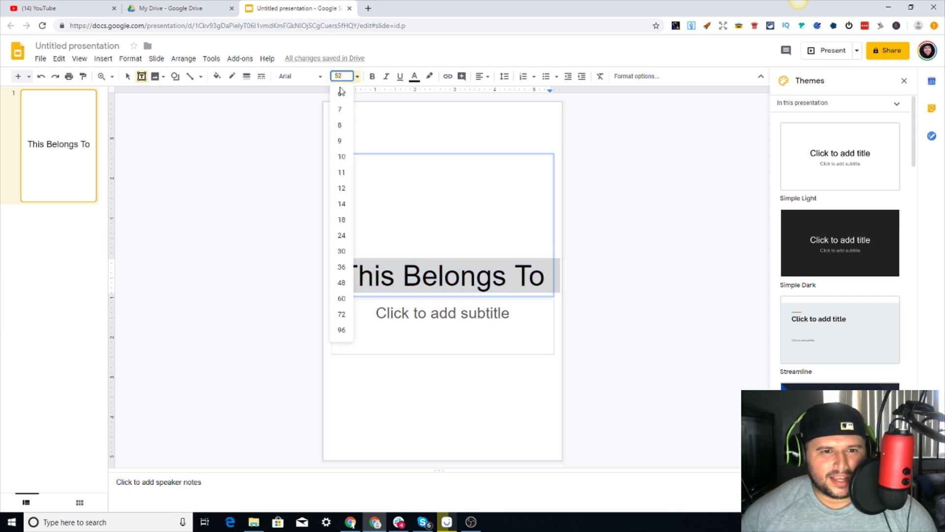
left_click(341, 204)
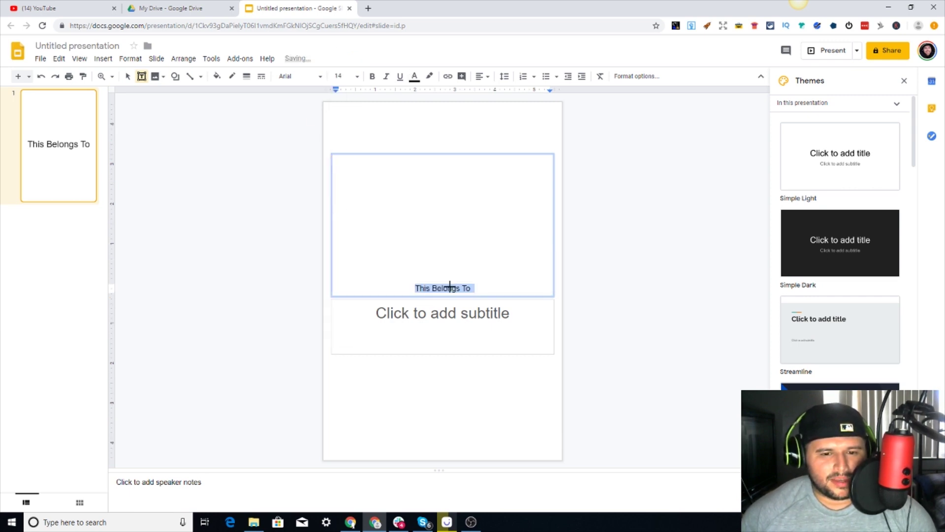
left_click(356, 76)
left_click(343, 267)
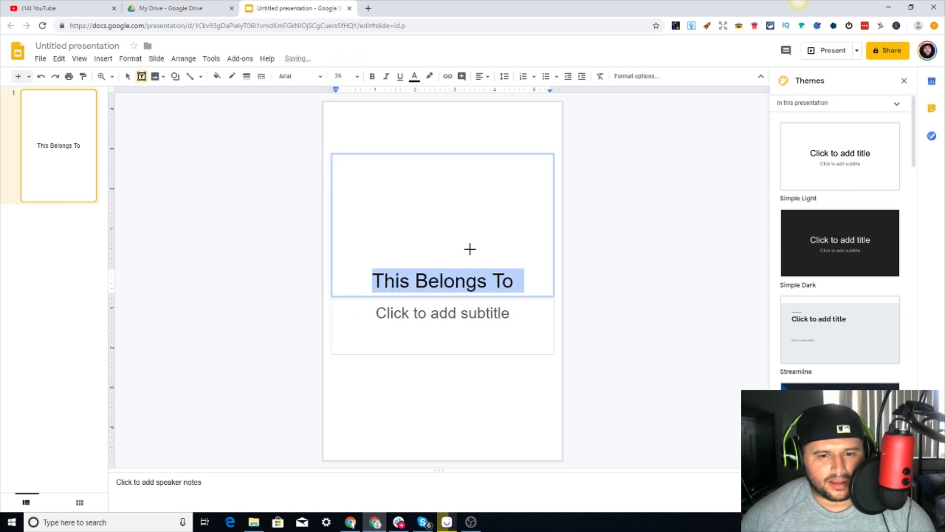
left_click(473, 265)
left_click(456, 278)
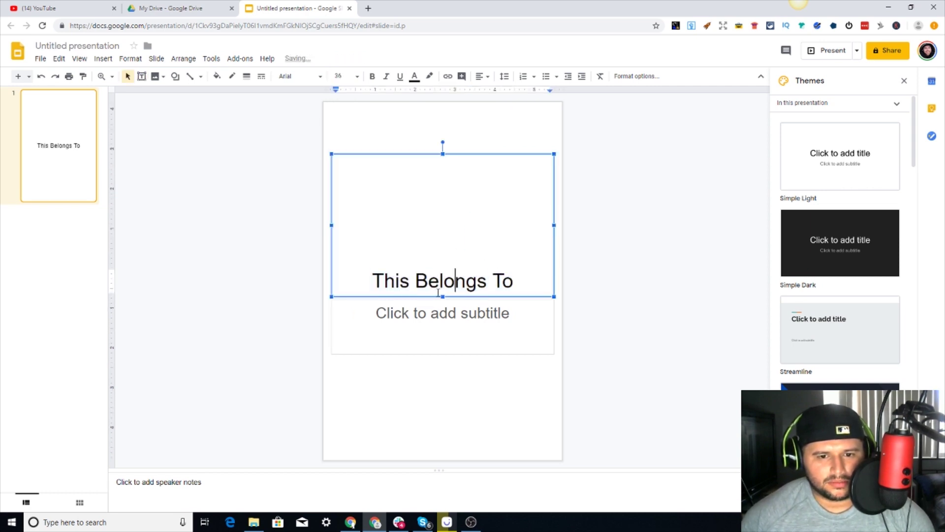
Drag the title box slightly higher on the page.
left_click_drag(447, 154, 446, 113)
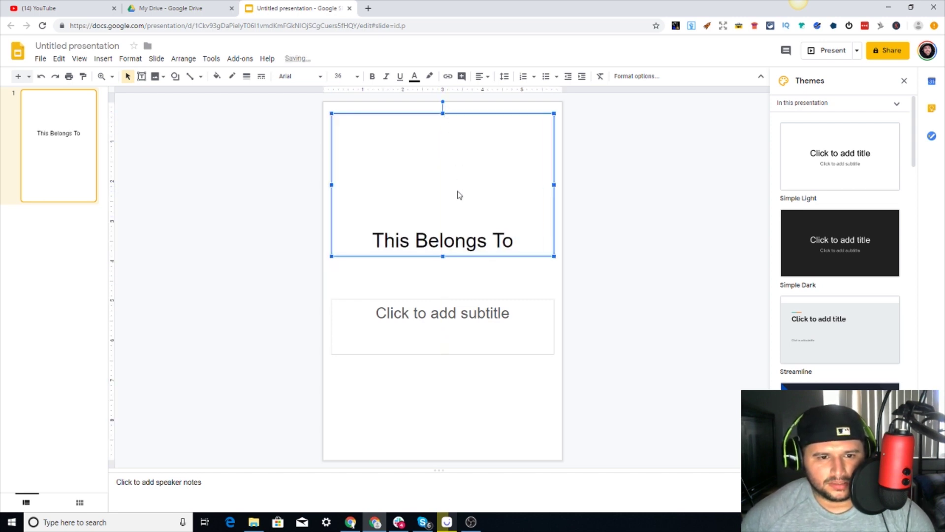
triple_click(440, 237)
left_click(692, 201)
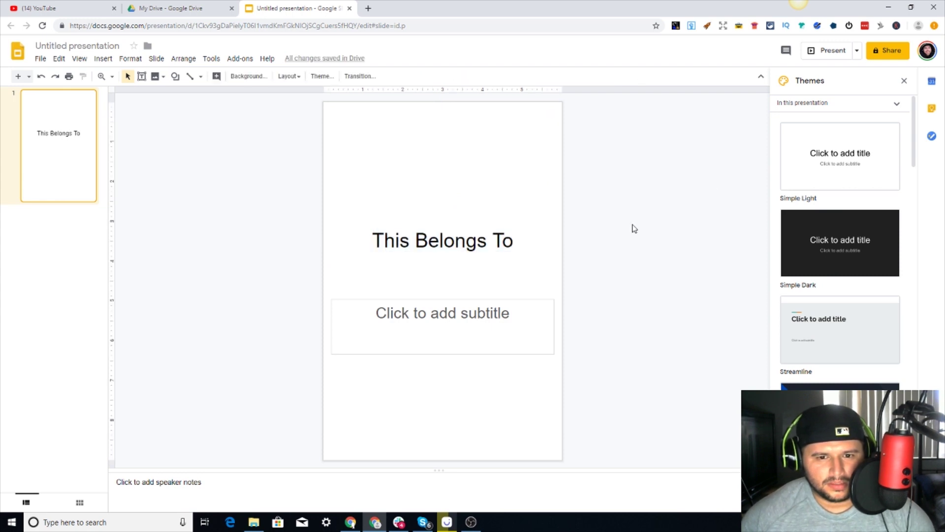
left_click(441, 127)
left_click_drag(447, 115, 452, 105)
left_click(437, 283)
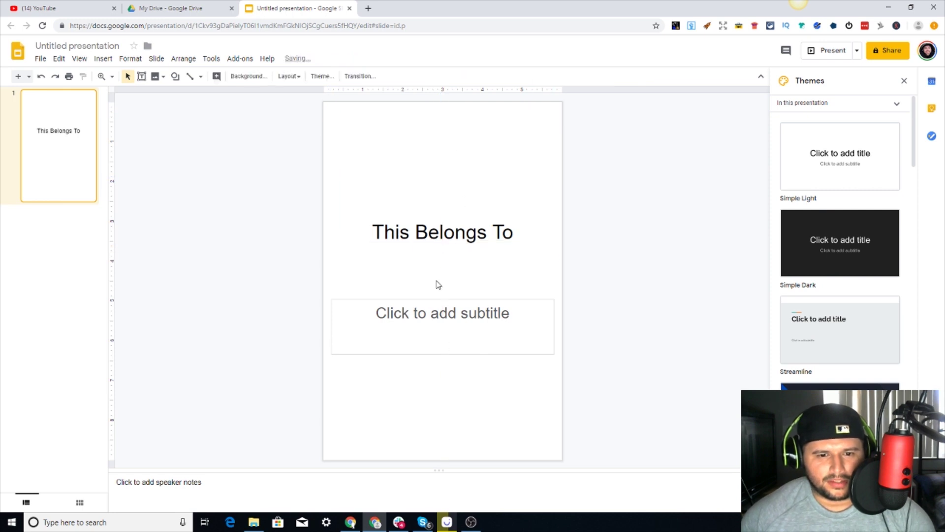
left_click(442, 309)
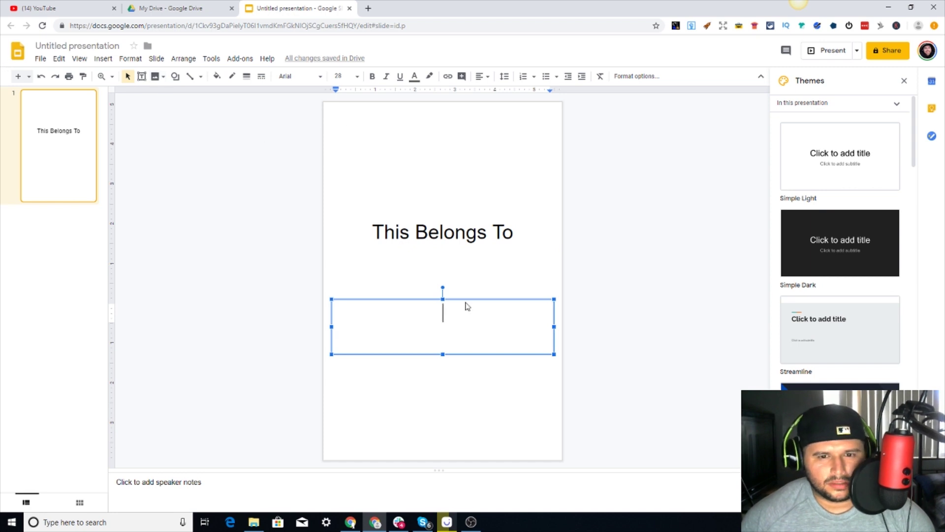
Type a row of underscores in the subtitle box and move it just below the title.
left_click(436, 290)
left_click(443, 315)
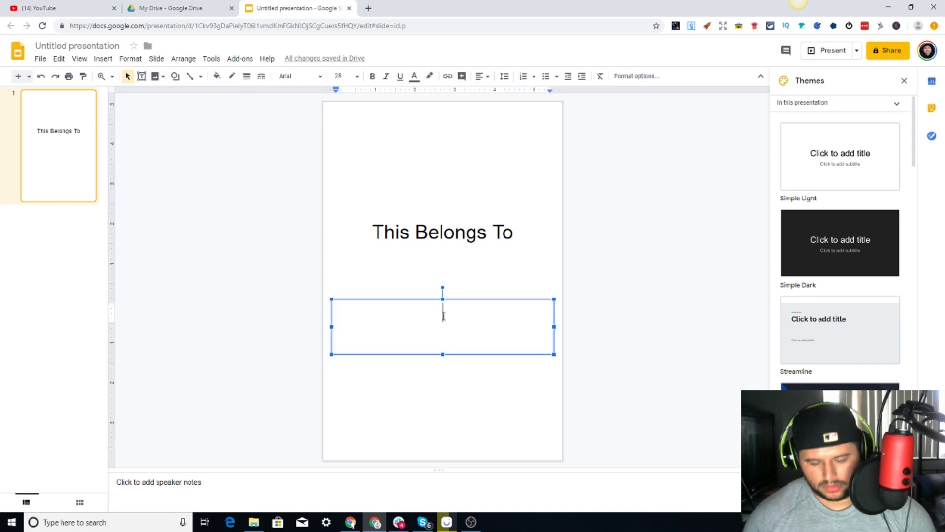
type("_")
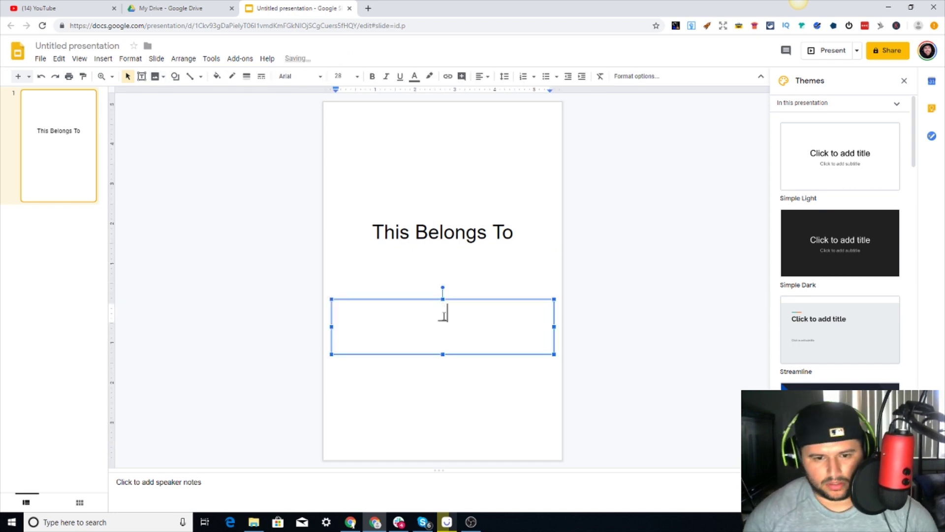
type("____________________")
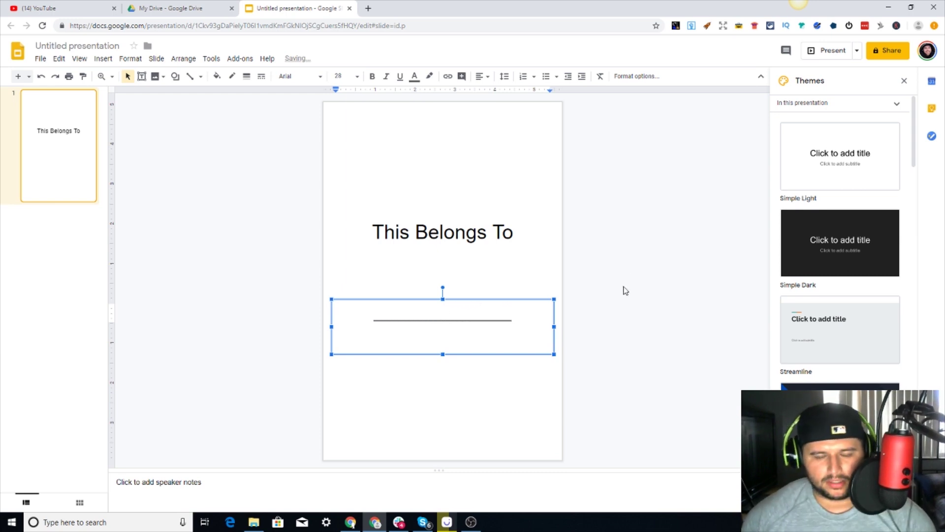
left_click(507, 363)
left_click(448, 326)
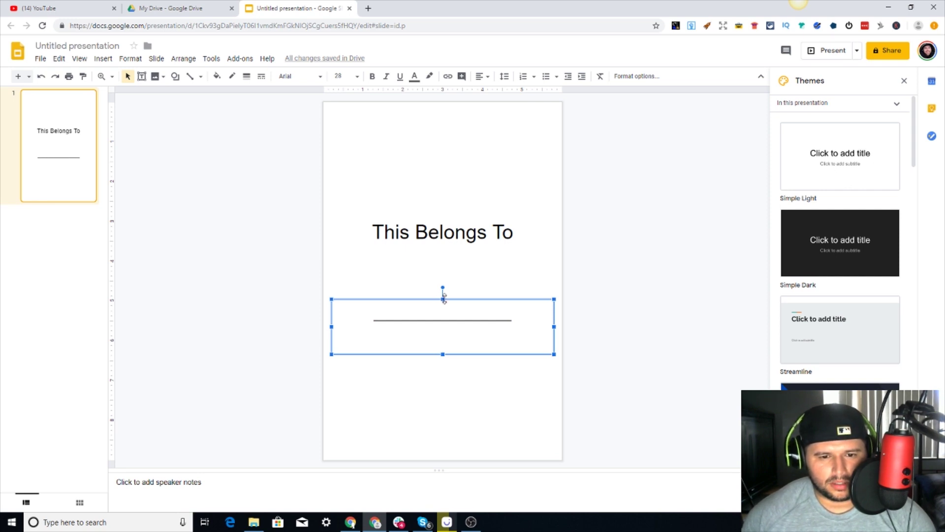
left_click_drag(440, 297, 441, 264)
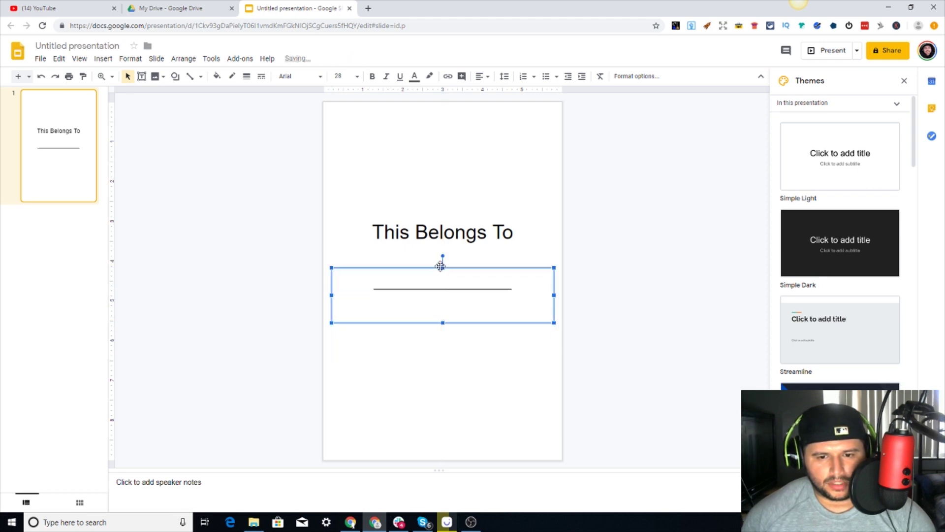
left_click(688, 269)
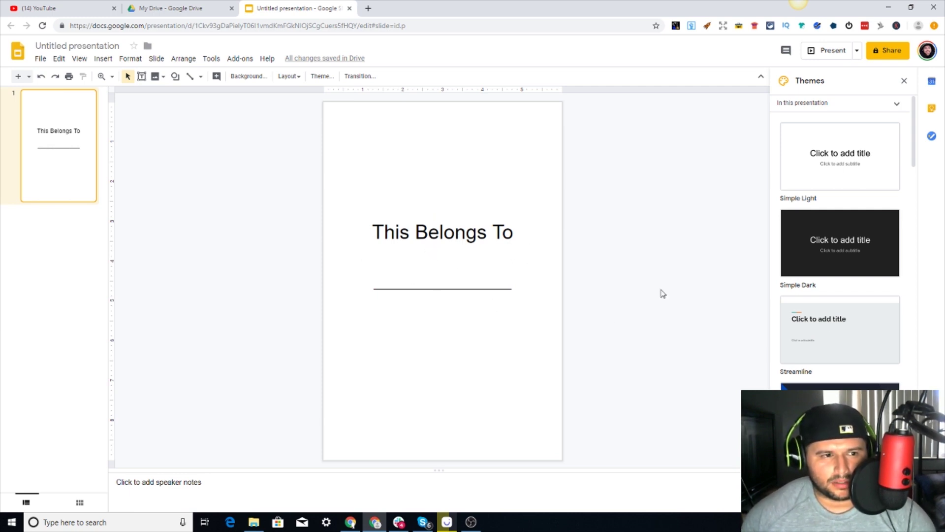
Replace 'Belongs' with 'Book Belongs' so the title reads 'This Book Belongs To'.
left_click(455, 234)
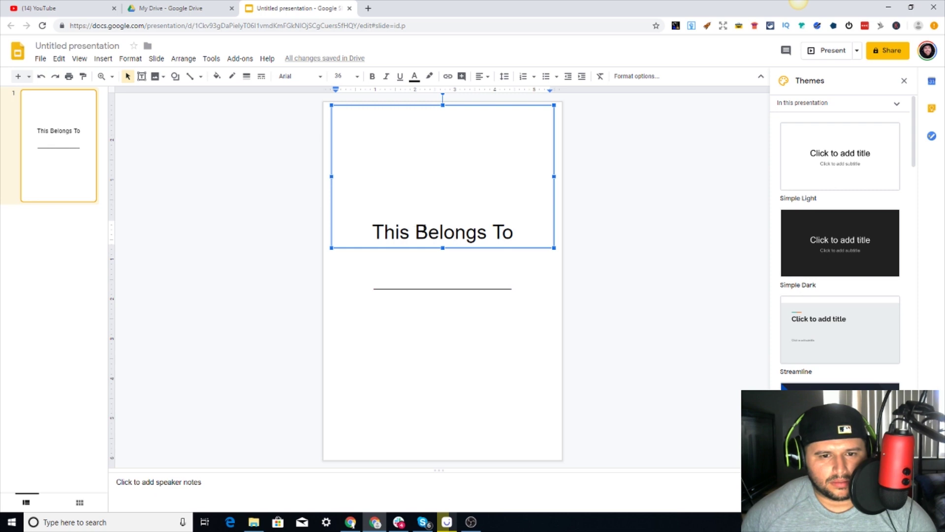
double_click(422, 229)
type("Book Belongs")
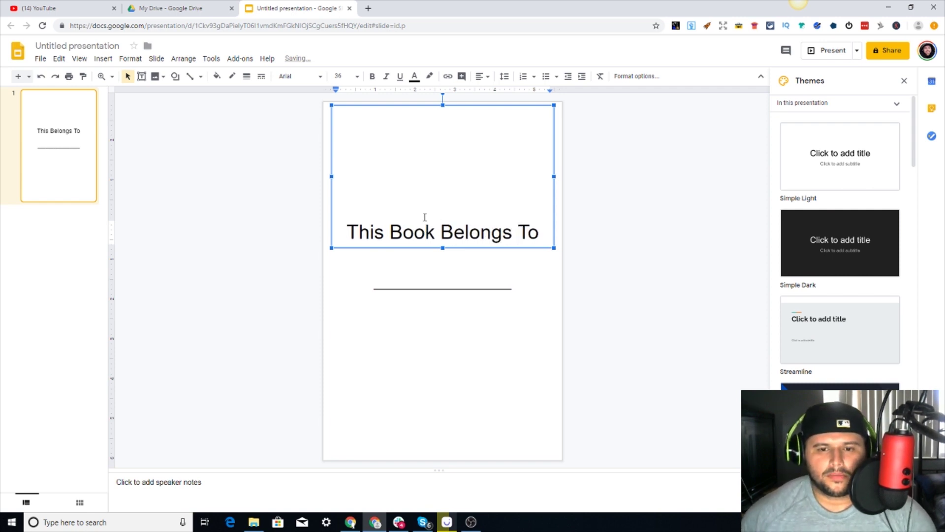
left_click(647, 251)
left_click(481, 229)
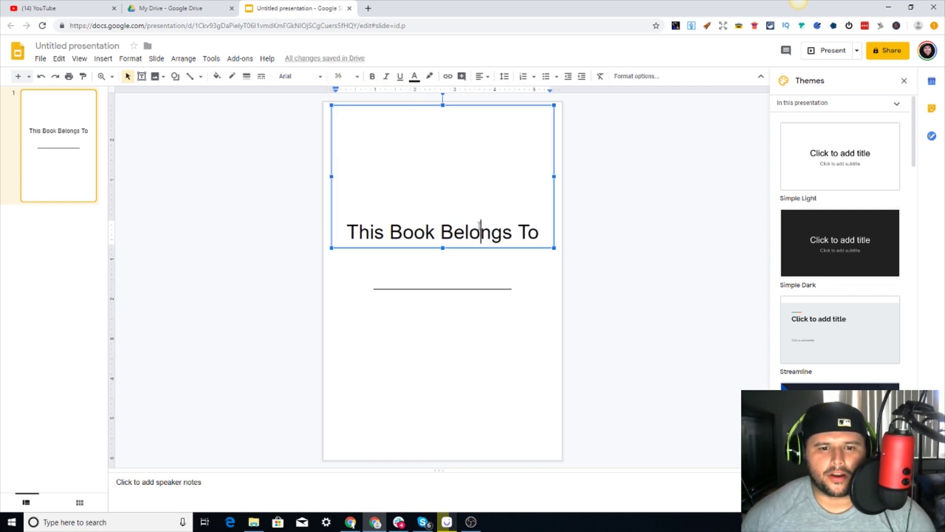
left_click(604, 247)
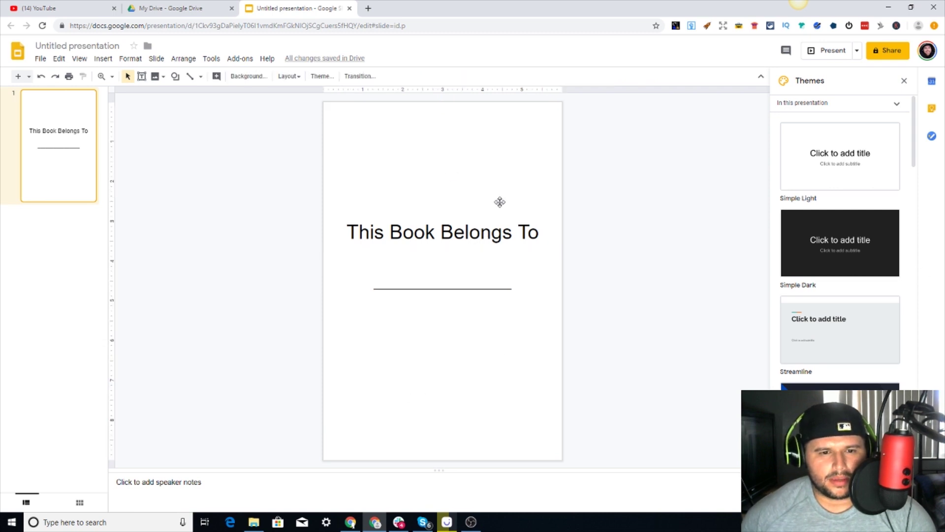
Nudge the underline box slightly lower.
left_click(442, 281)
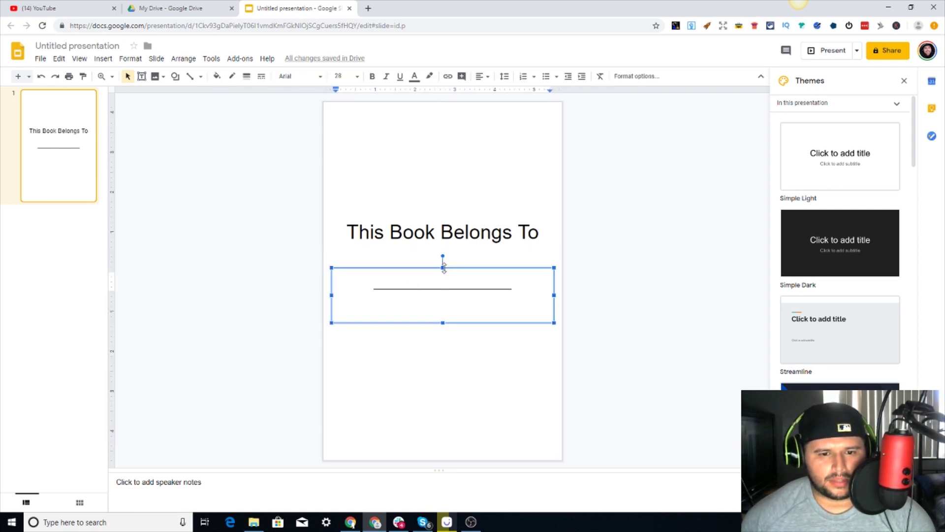
left_click_drag(450, 266, 449, 273)
left_click(657, 307)
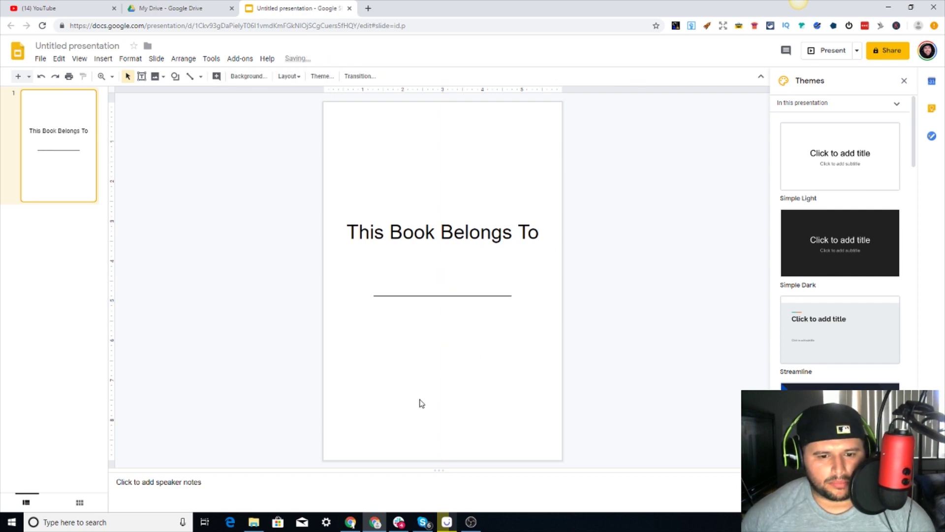
Draw a text box near the bottom and type 'Published By' above 'Farm House Books'.
left_click(142, 78)
mouse_move(354, 356)
left_mouse_down()
mouse_move(483, 428)
mouse_move(554, 412)
left_mouse_up()
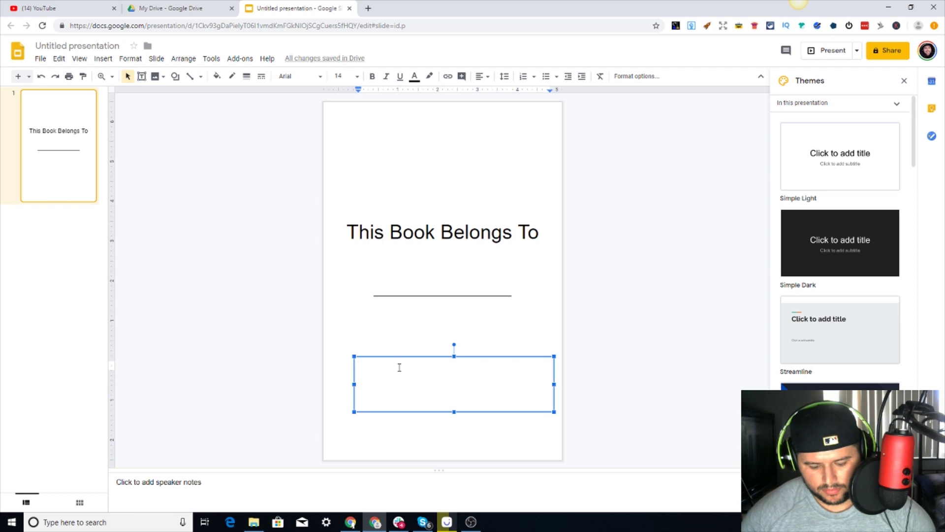
type("Farm House Books")
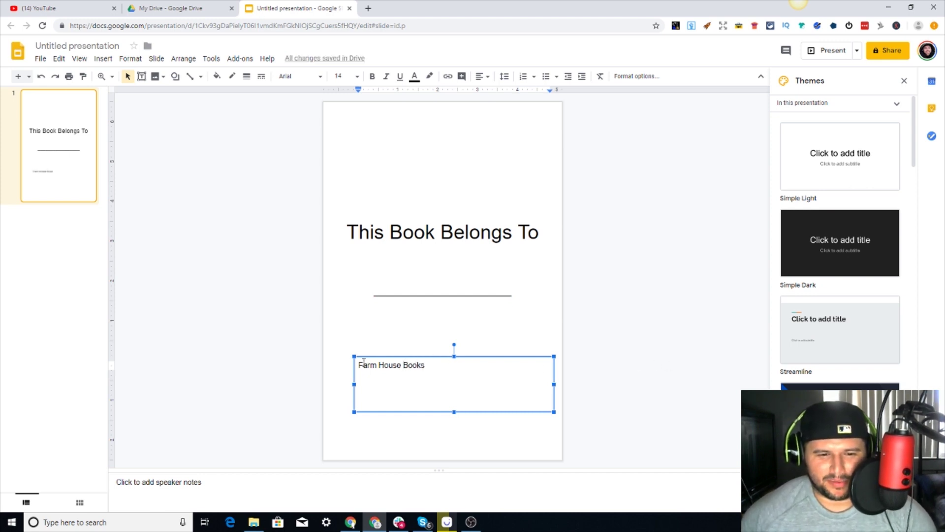
type("Publ")
key("BackSpace")
type("lished ")
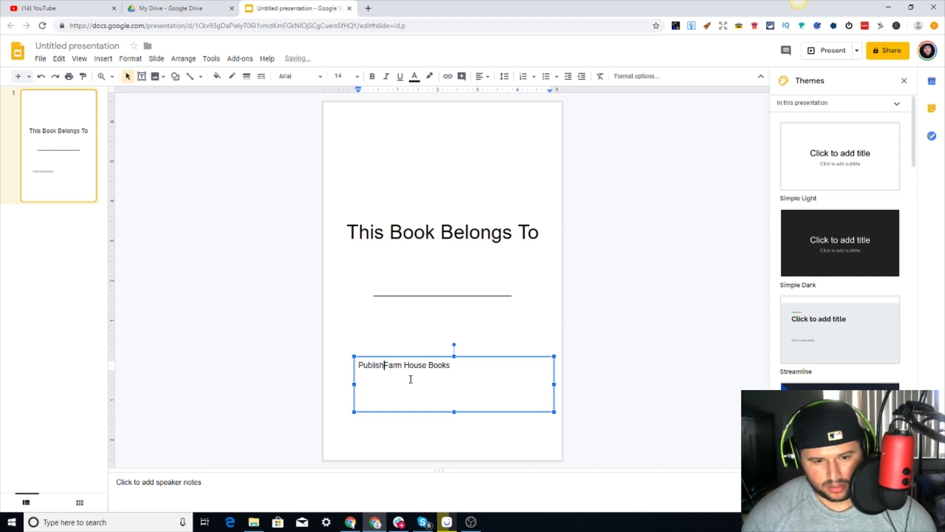
type("BY")
key("BackSpace")
key("BackSpace")
type("y")
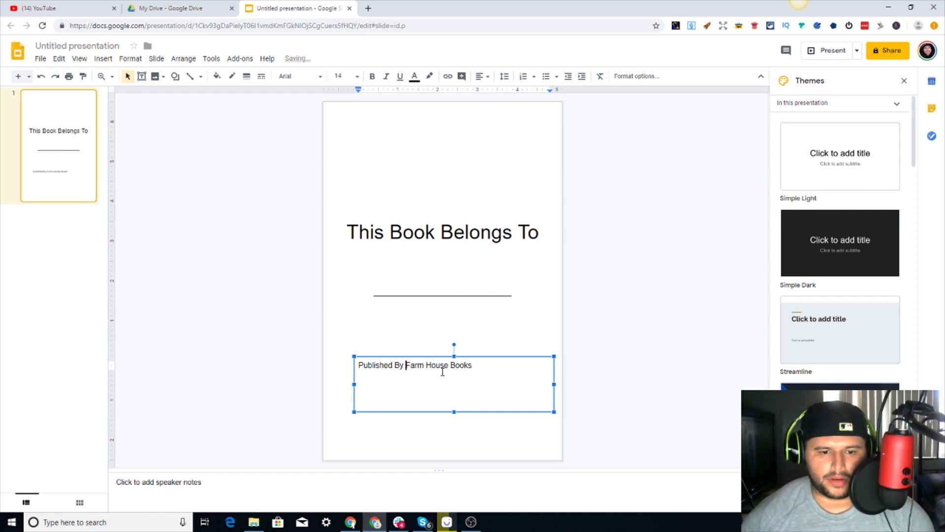
key("Return")
Move the credit text box left and up.
left_click(472, 295)
left_click(453, 355)
left_click_drag(455, 352, 445, 345)
left_click(694, 356)
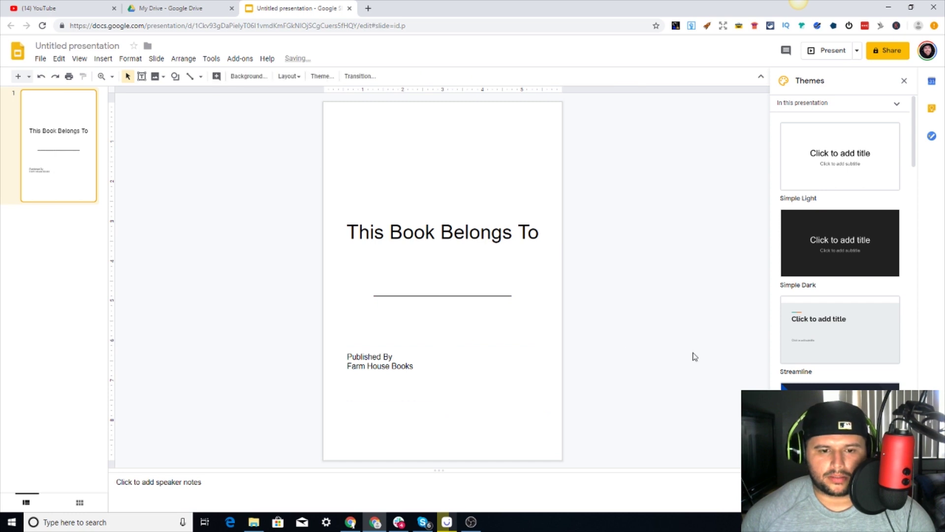
Center-align the 'Published By / Farm House Books' text.
left_click(386, 359)
left_click(342, 350)
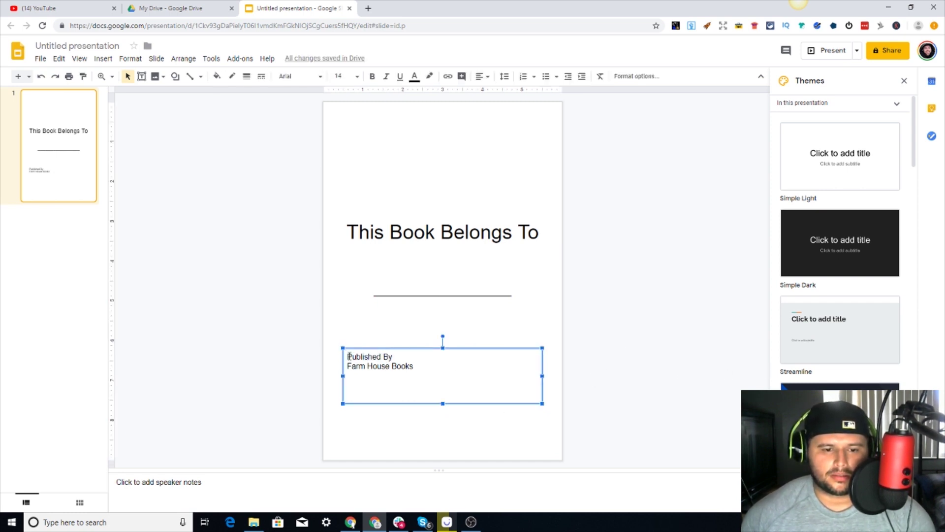
left_click_drag(349, 356, 456, 377)
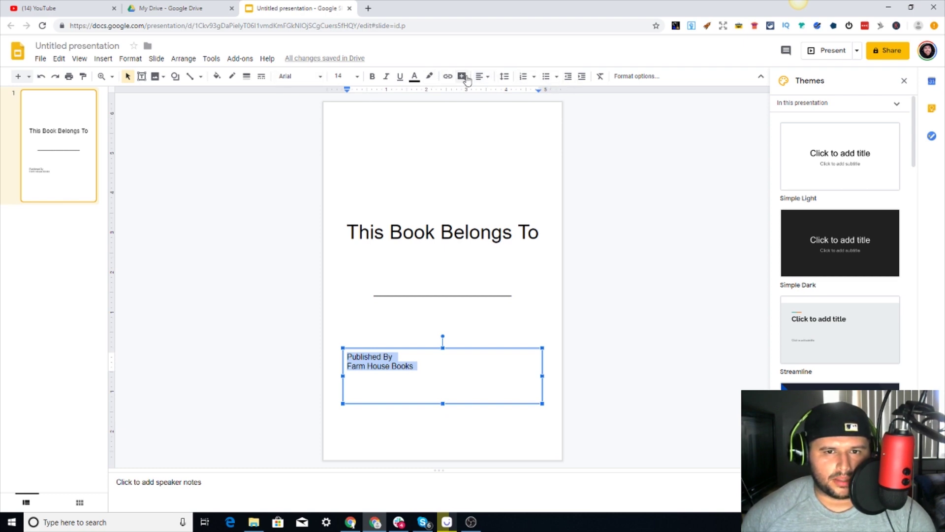
left_click(482, 77)
left_click(495, 92)
left_click(660, 177)
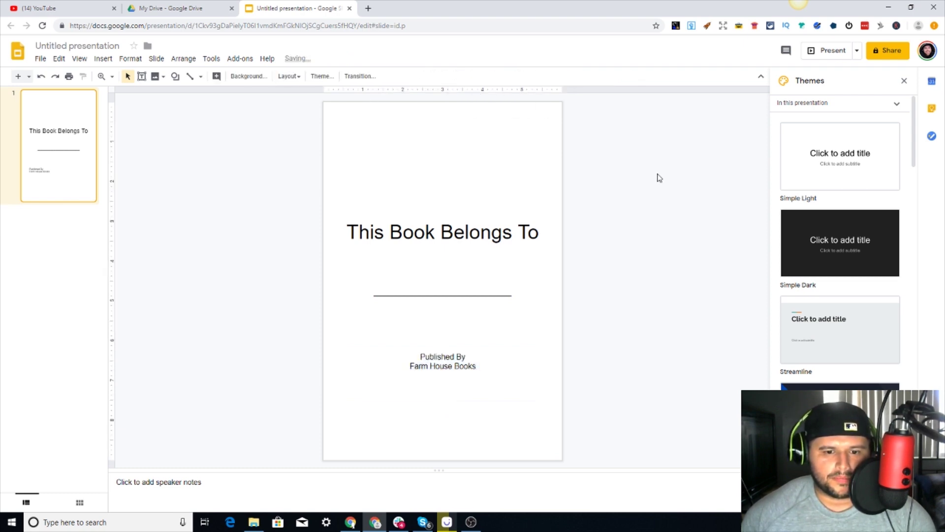
Nudge the credit box up slightly, keeping it centred.
left_click(457, 357)
left_click(662, 357)
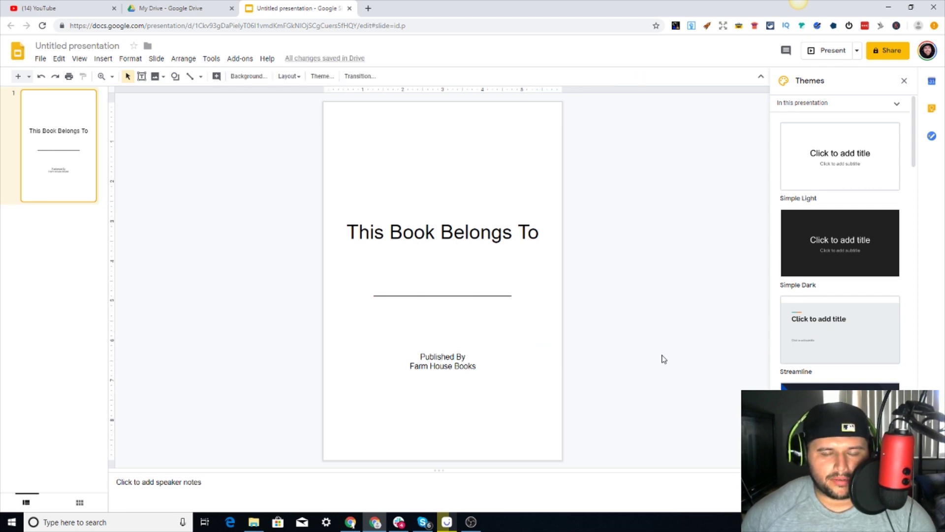
left_click(458, 354)
left_click(443, 347)
left_click_drag(443, 347, 444, 346)
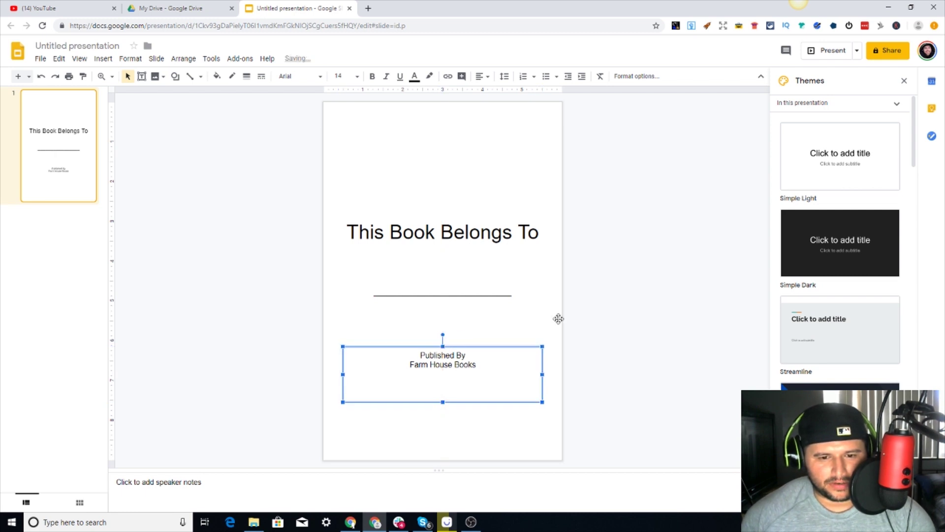
left_click(591, 305)
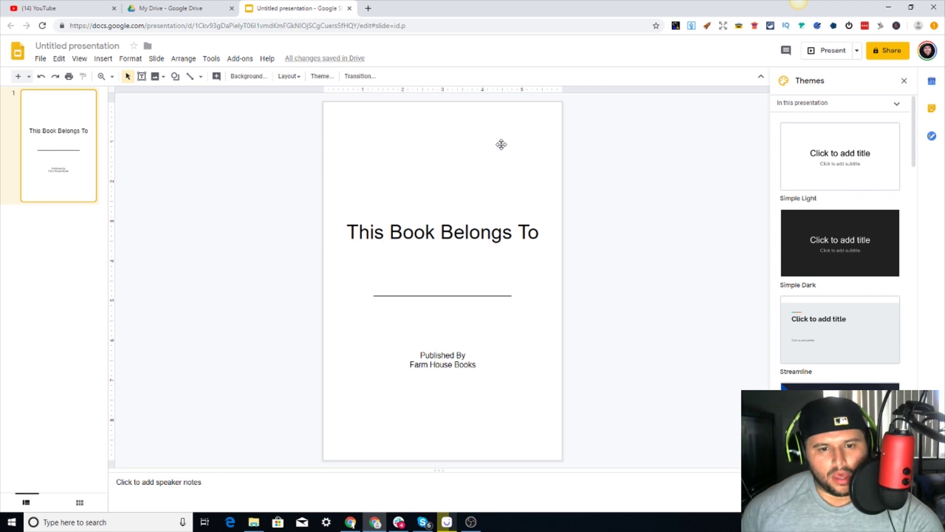
Paste a copy of slide 1 as slide 2, then delete that duplicate.
right_click(49, 167)
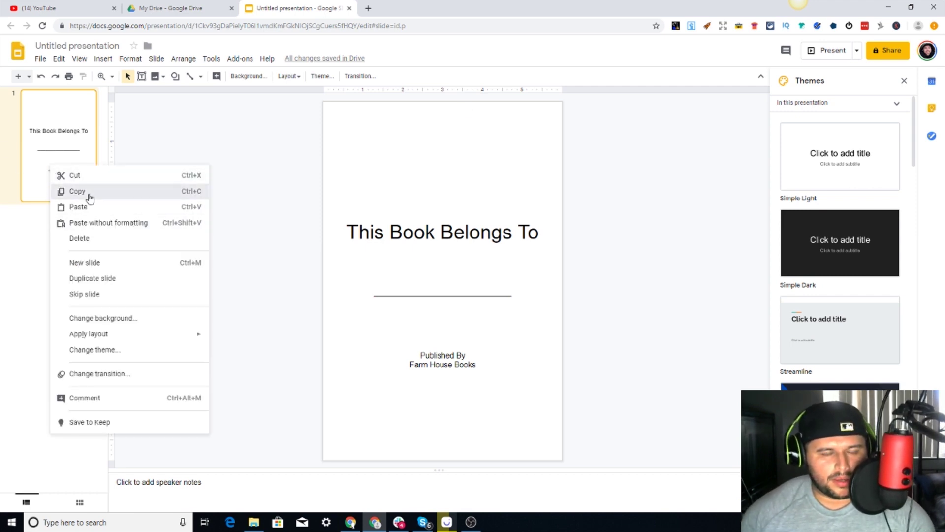
left_click(89, 192)
key("ctrl+v")
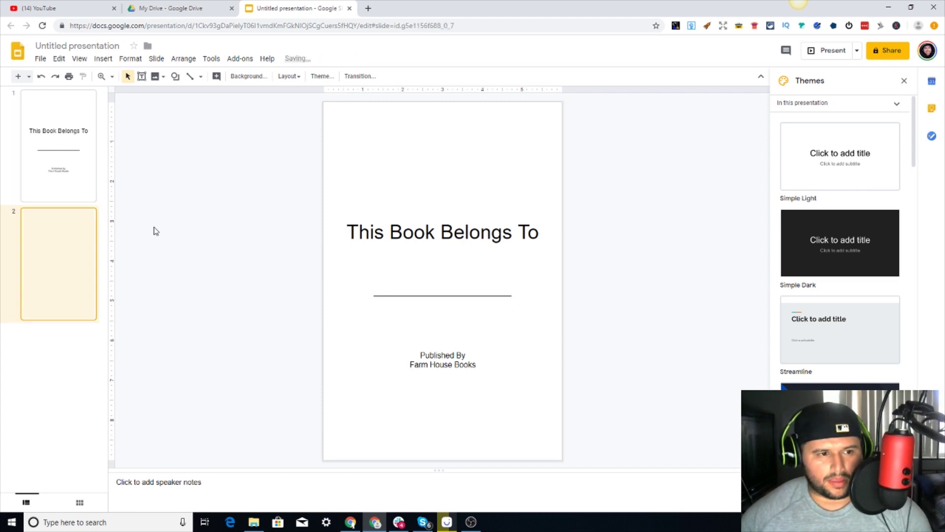
right_click(44, 245)
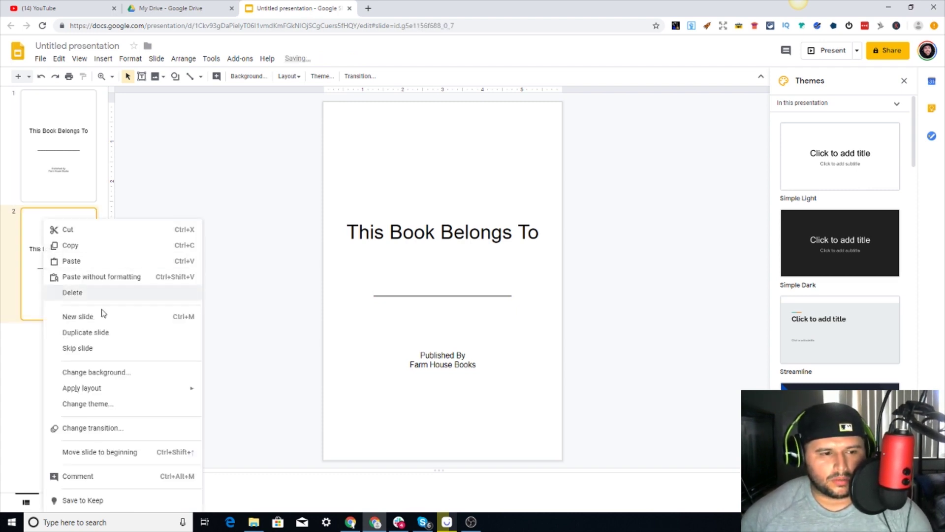
left_click(79, 294)
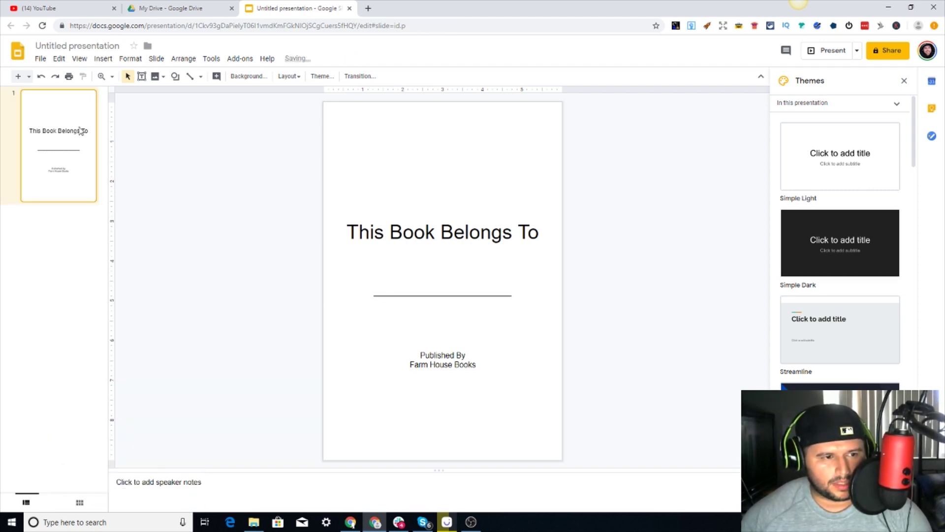
Add a new slide after the title page and delete its title placeholder.
right_click(79, 130)
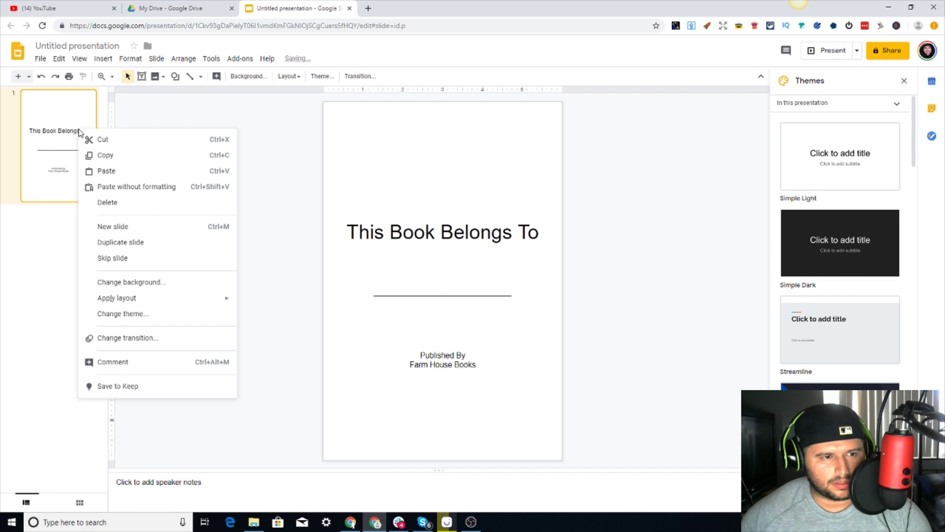
left_click(126, 229)
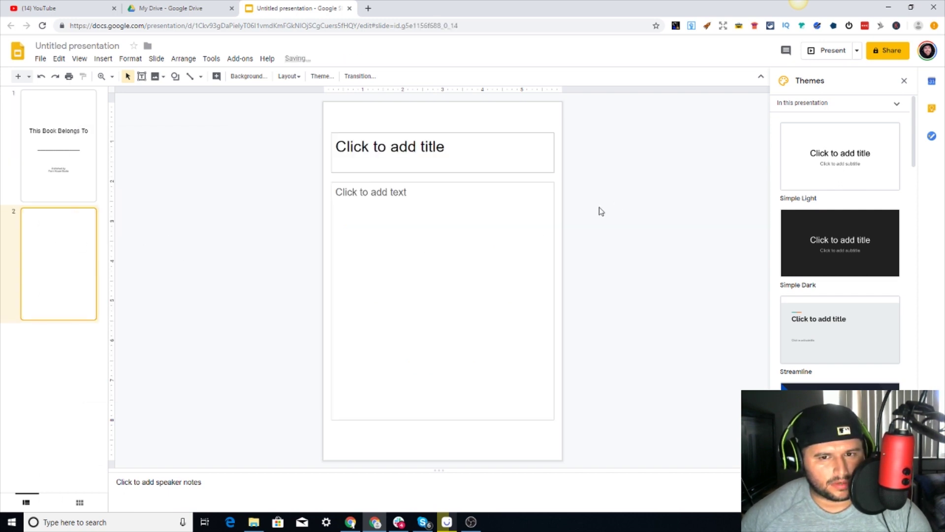
left_click(525, 223)
left_click(550, 136)
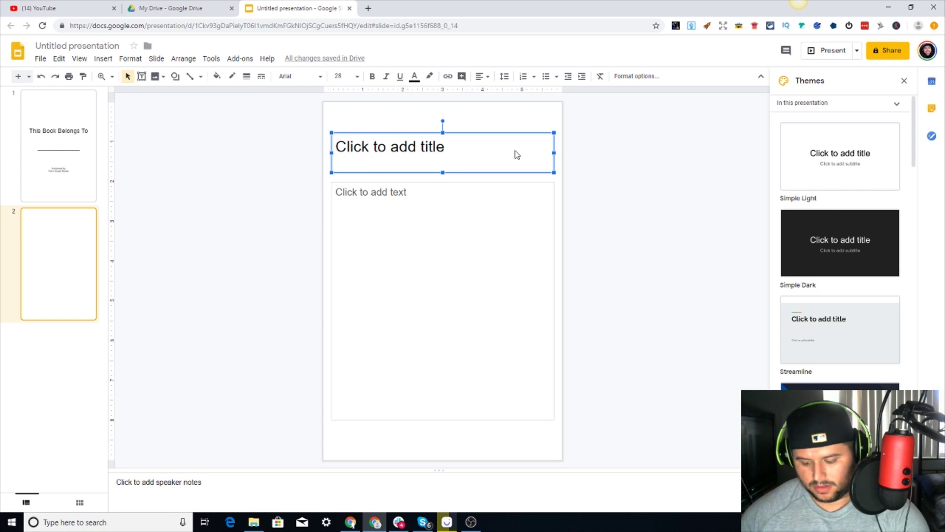
key("Delete")
Delete the empty body text box from the new slide.
left_click(467, 196)
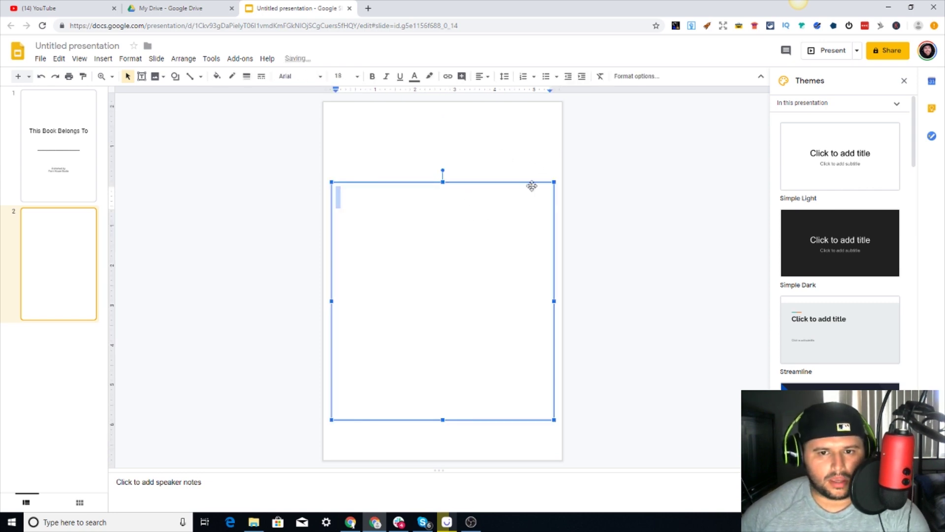
left_click(535, 155)
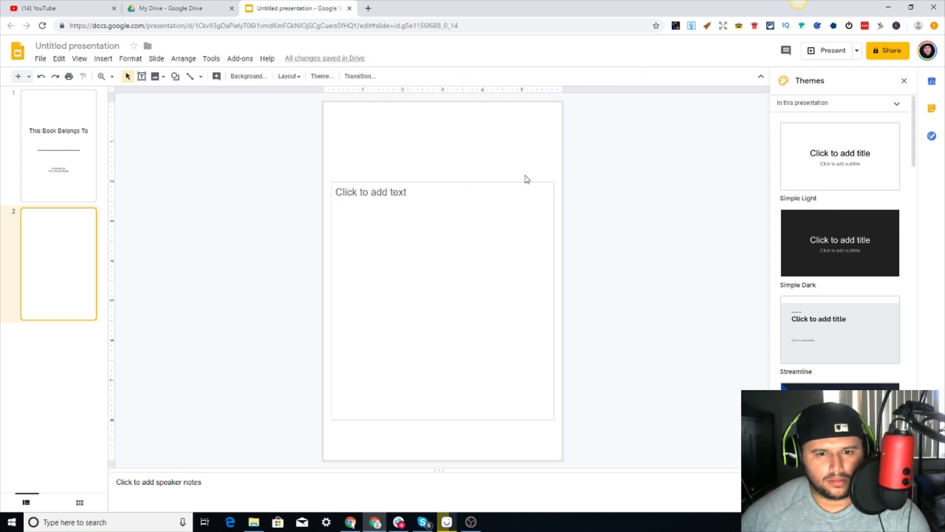
left_click(516, 205)
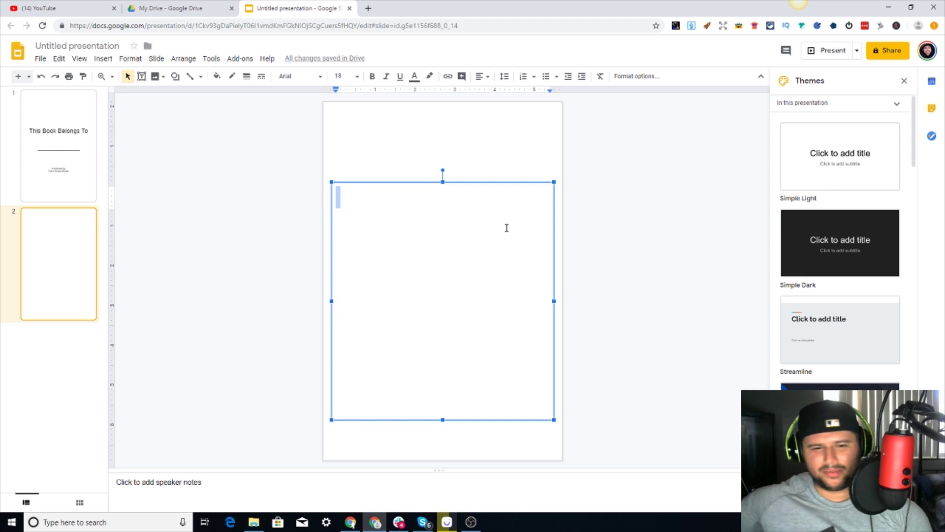
left_click(507, 157)
left_click(426, 188)
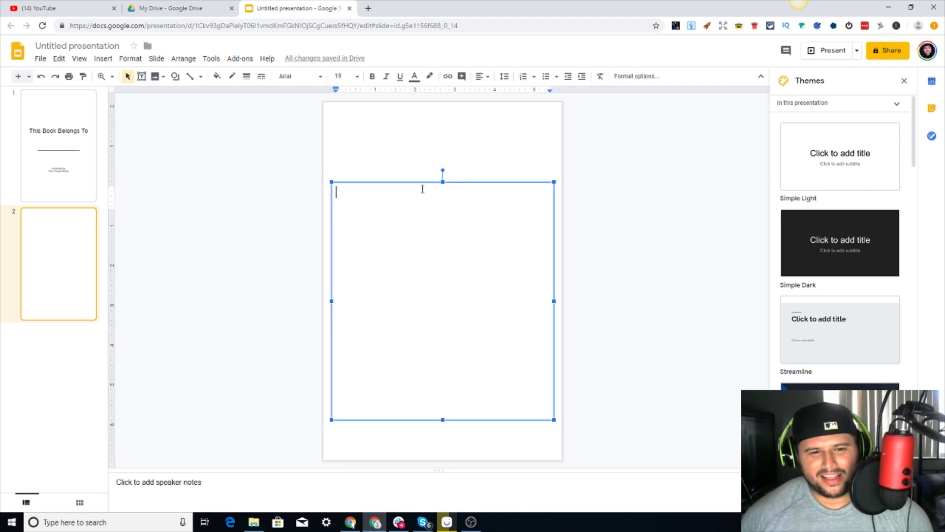
mouse_move(338, 186)
left_mouse_down()
mouse_move(327, 243)
mouse_move(342, 178)
mouse_move(338, 190)
mouse_move(346, 188)
left_mouse_up()
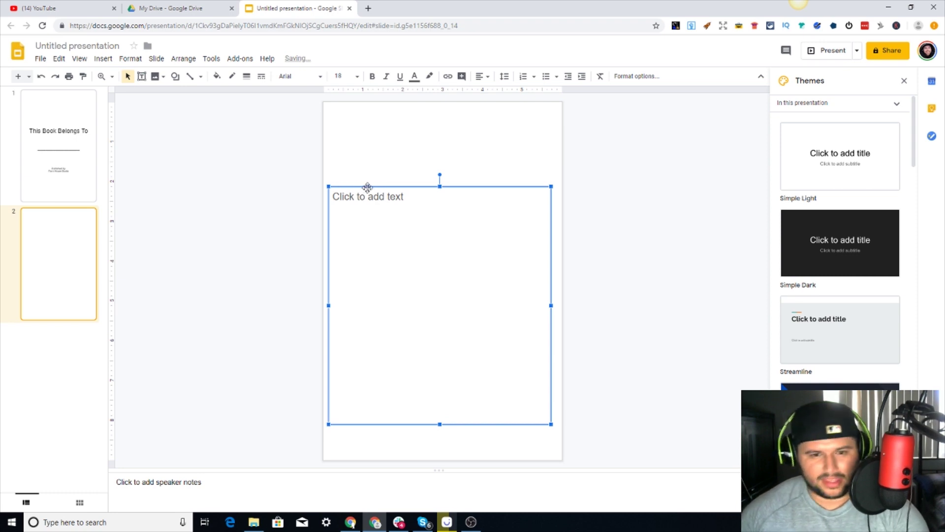
key("Delete")
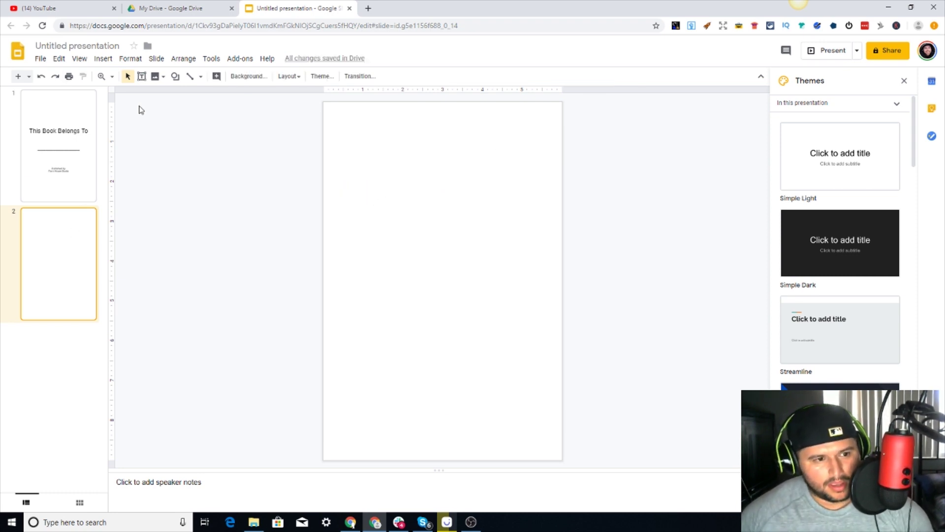
Delete the accidental title-page duplicate and paste two copies of blank slide 2.
key("ctrl+v")
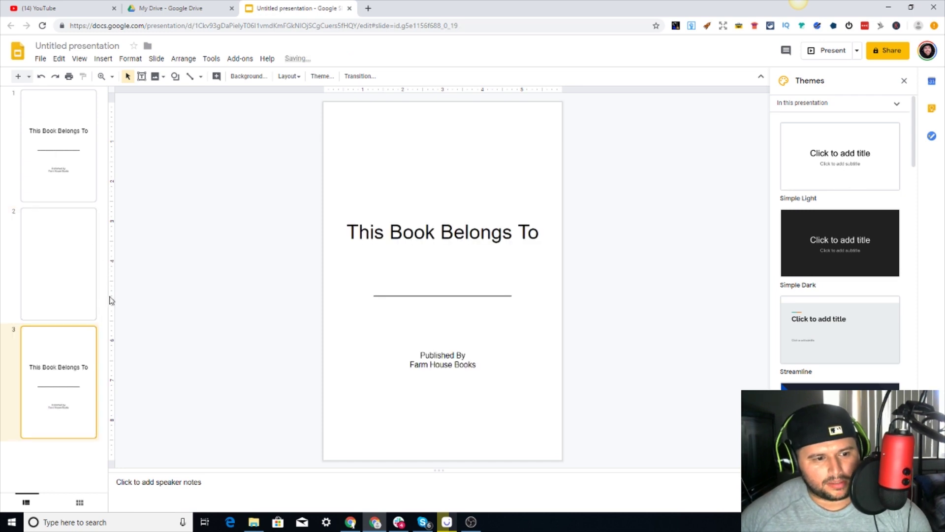
right_click(59, 363)
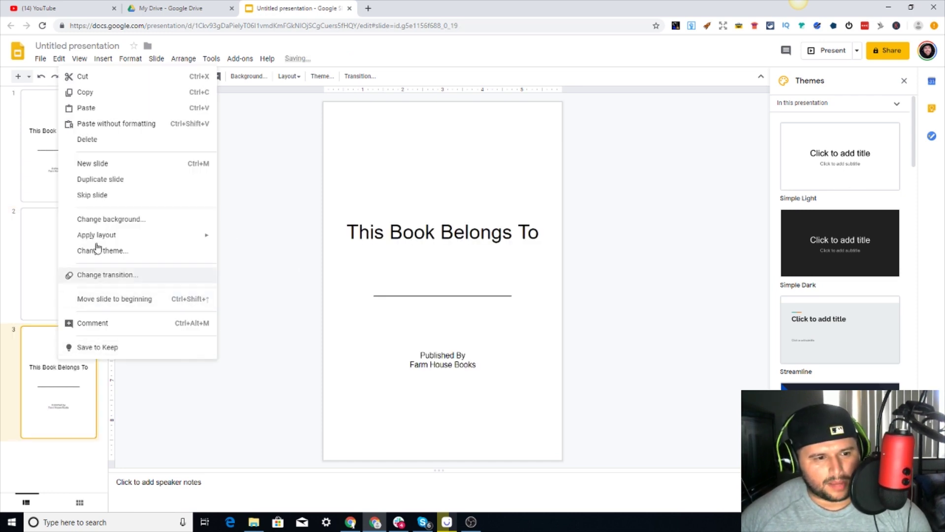
left_click(98, 140)
right_click(50, 276)
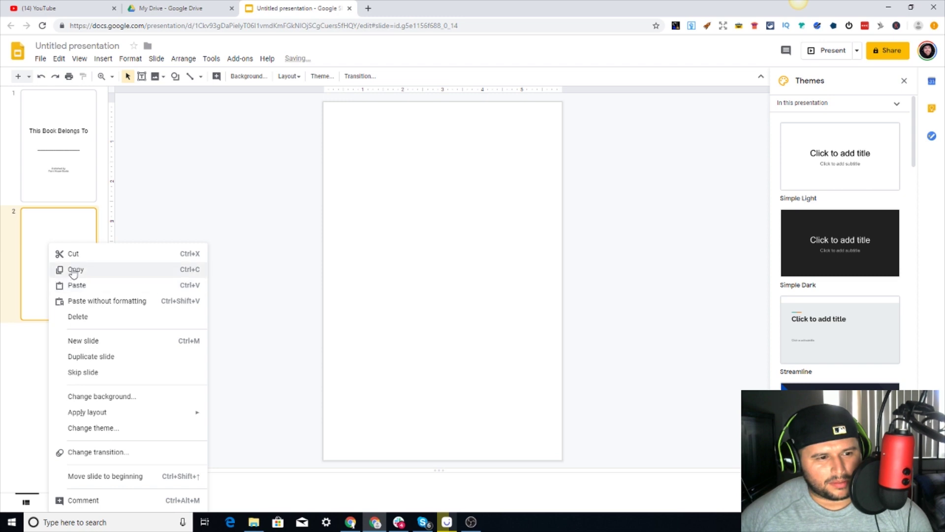
left_click(72, 270)
key("ctrl+v")
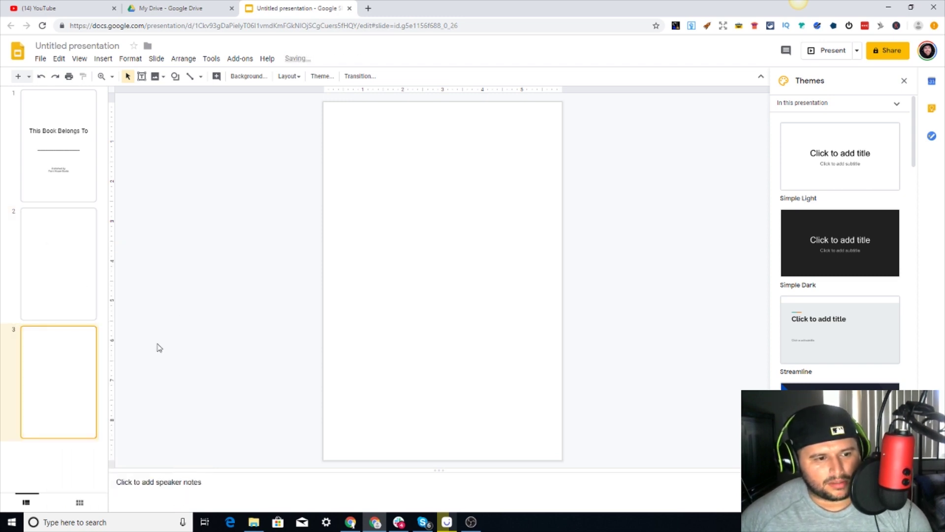
key("ctrl+v")
Select blank slides 2–4 and add one more new blank slide after them.
scroll(29, 222, "up", 1)
left_click(50, 249)
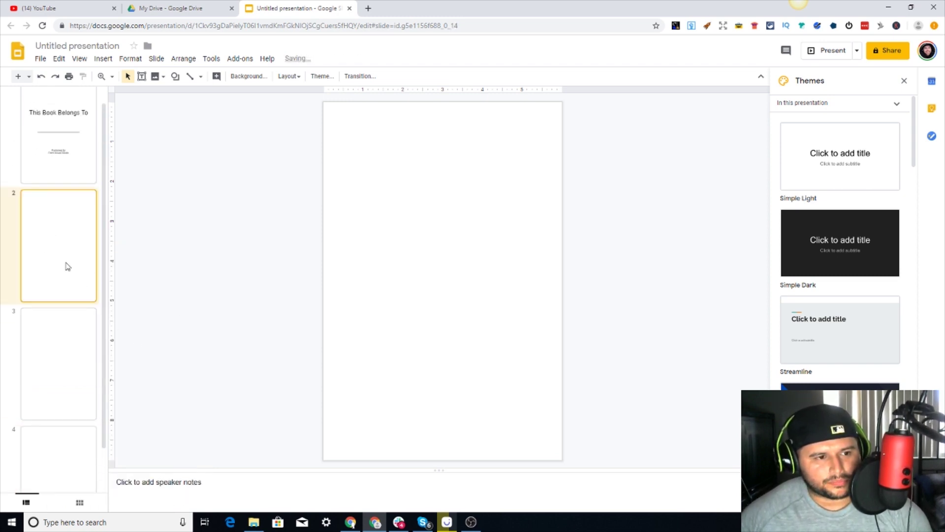
left_click(77, 375, "shift")
left_click(69, 443, "shift")
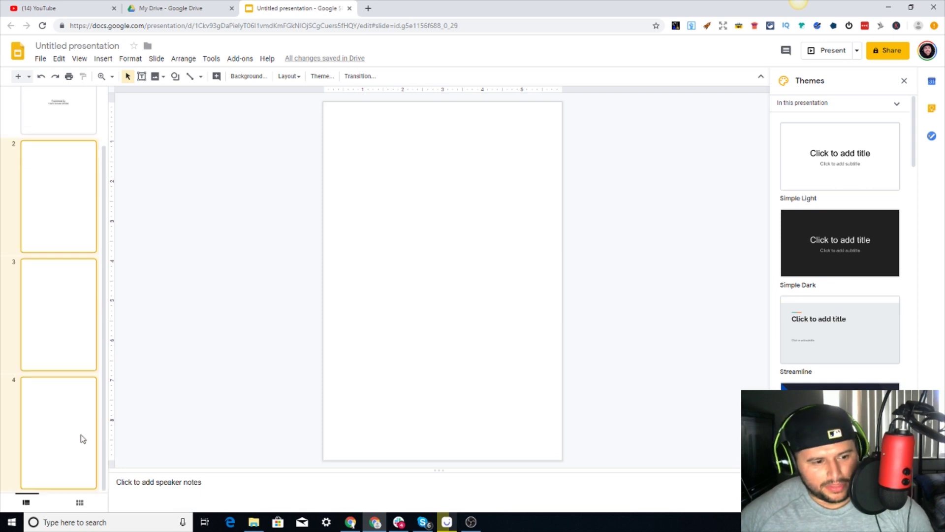
key("ctrl+m")
Copy blank slides 2–4 and paste the three copies into the deck.
scroll(45, 199, "up", 2)
scroll(78, 202, "up", 2)
left_click(57, 265)
scroll(59, 275, "down", 2)
left_click(63, 310, "shift")
left_click(48, 372, "shift")
right_click(64, 293)
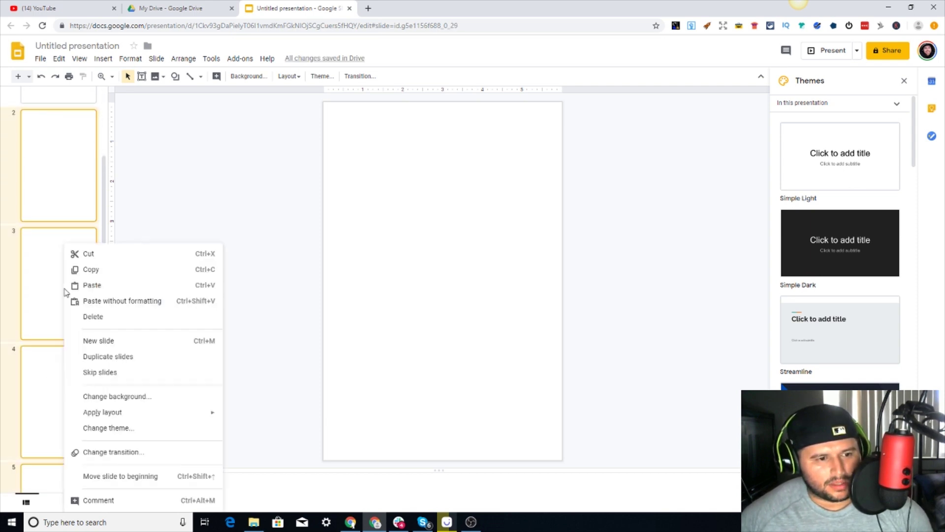
left_click(94, 270)
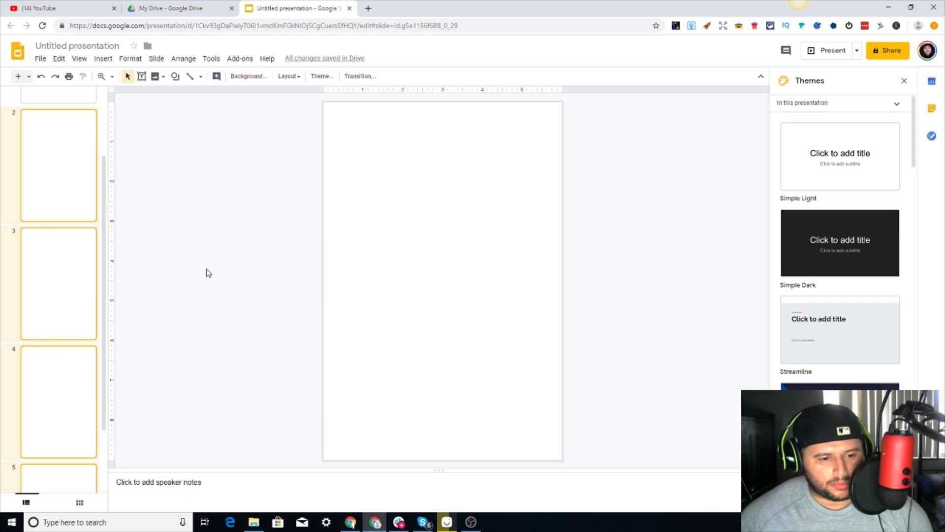
key("ctrl+v")
Copy blank slides 2–5 and paste that group three more times.
scroll(63, 335, "up", 10)
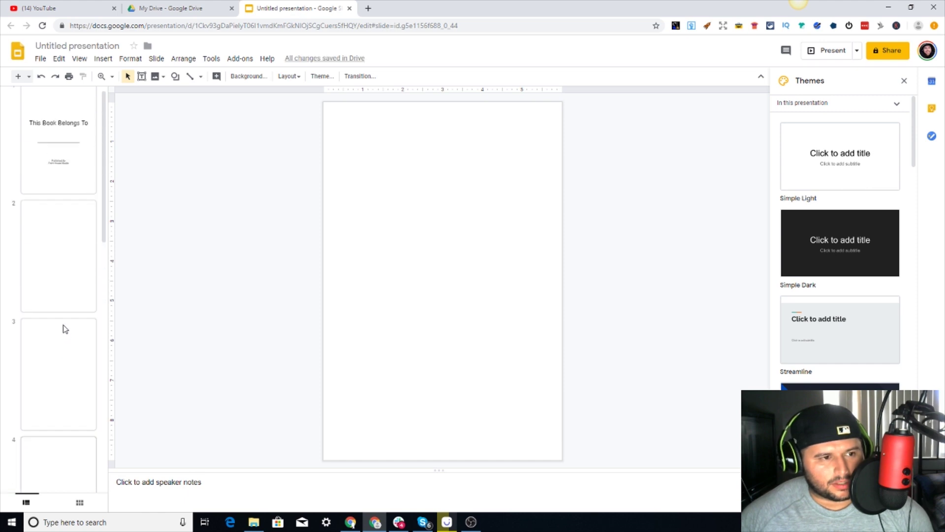
left_click(74, 291)
scroll(91, 282, "down", 3)
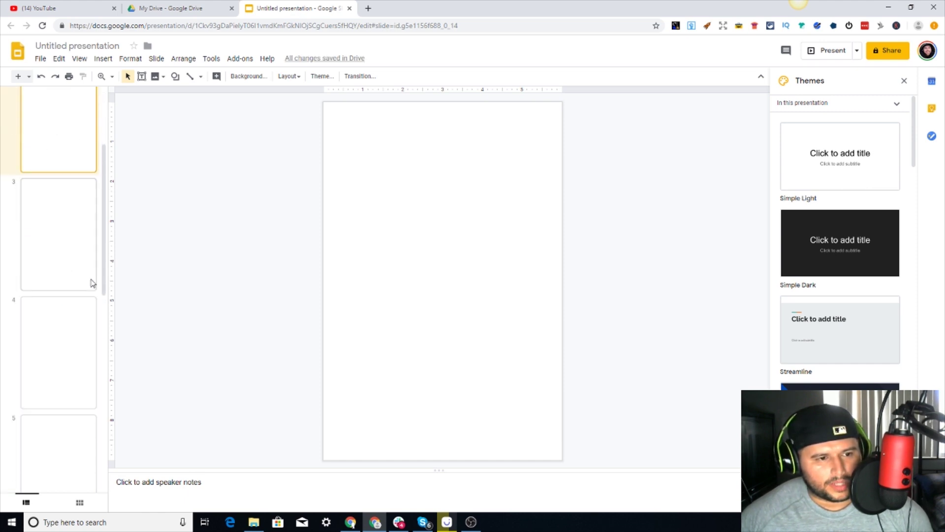
left_click(75, 270, "shift")
scroll(89, 265, "down", 2)
left_click(75, 301, "ctrl")
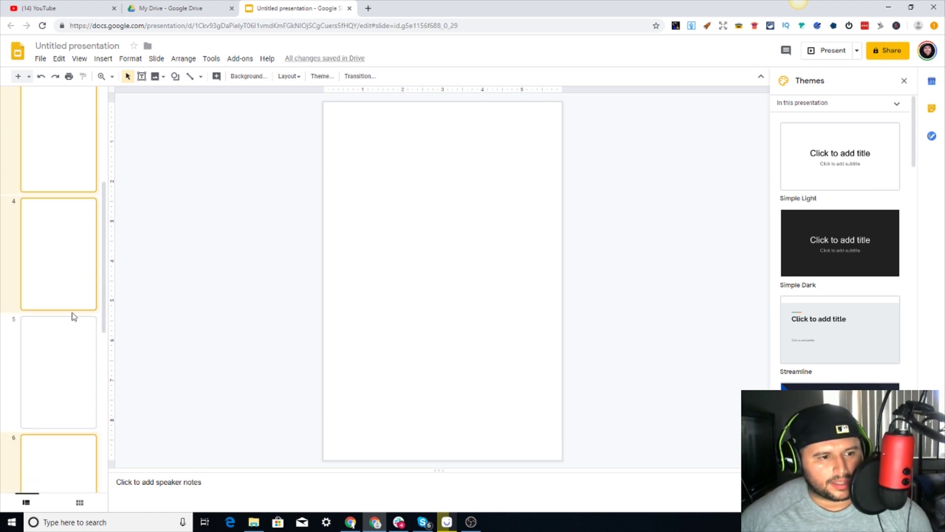
left_click(72, 359, "ctrl")
right_click(60, 267)
left_click(78, 272)
key("ctrl+v")
key("ctrl+v")
key("ctrl+v")
key("ctrl+v")
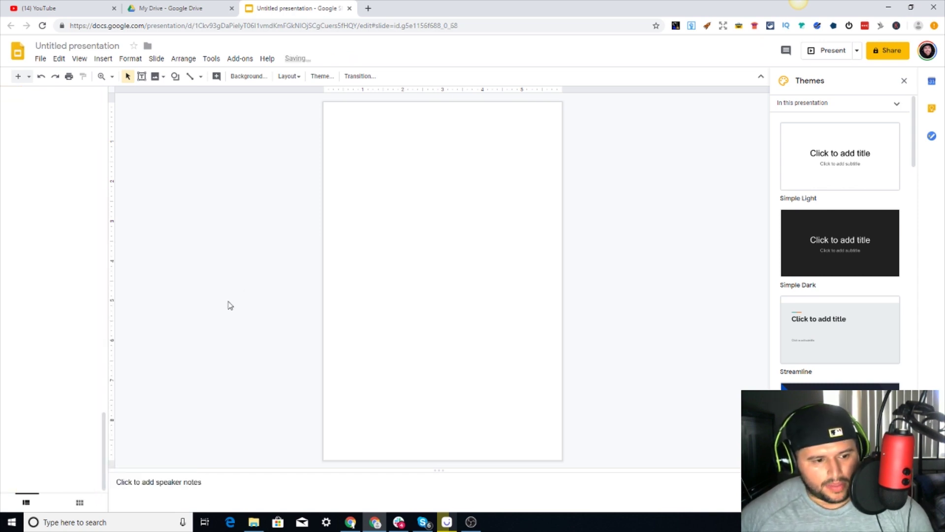
key("ctrl+v")
key("ctrl+v")
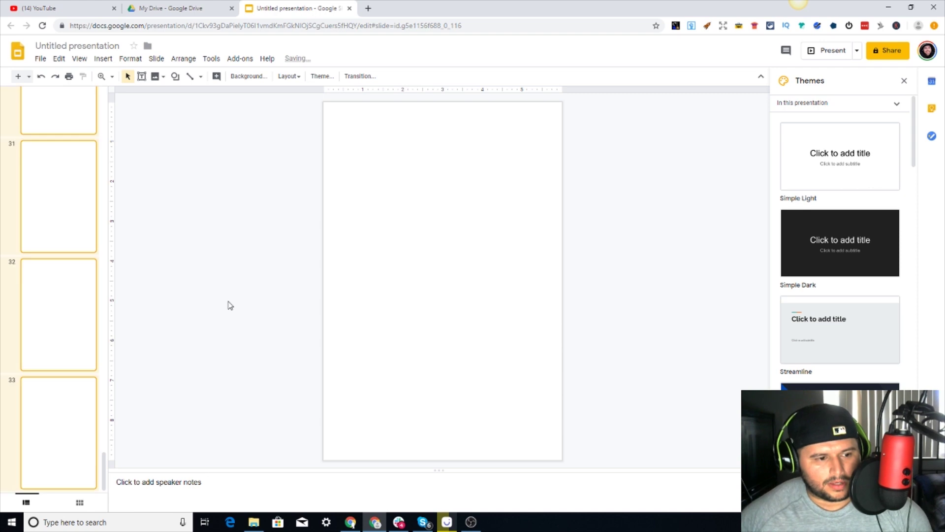
key("ctrl+v")
key("ctrl+v")
key("ctrl+v")
key("ctrl+v")
key("ctrl+v")
key("ctrl+v")
key("ctrl+v")
key("ctrl+v")
key("ctrl+v")
key("ctrl+v")
key("ctrl+v")
key("ctrl+v")
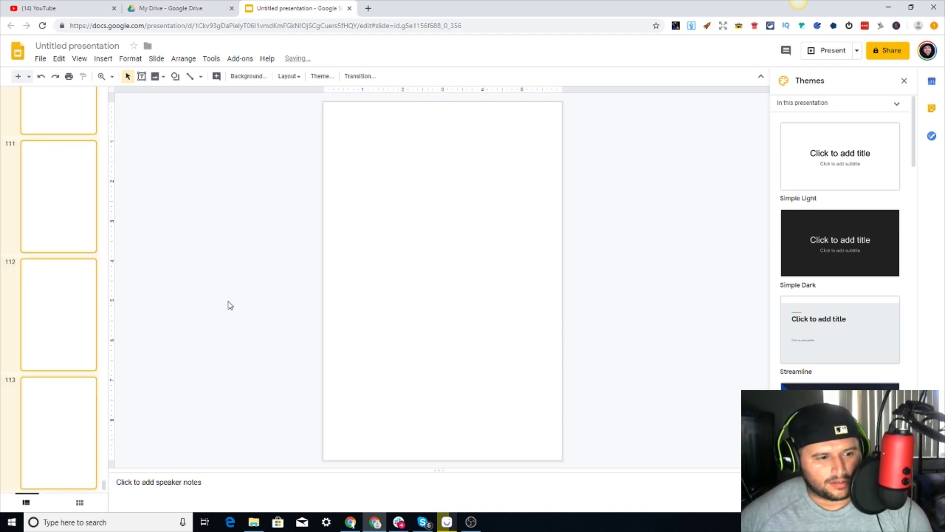
Delete slide 121 so exactly 120 slides remain, then return to the title page.
right_click(54, 406)
left_click(46, 433)
right_click(34, 413)
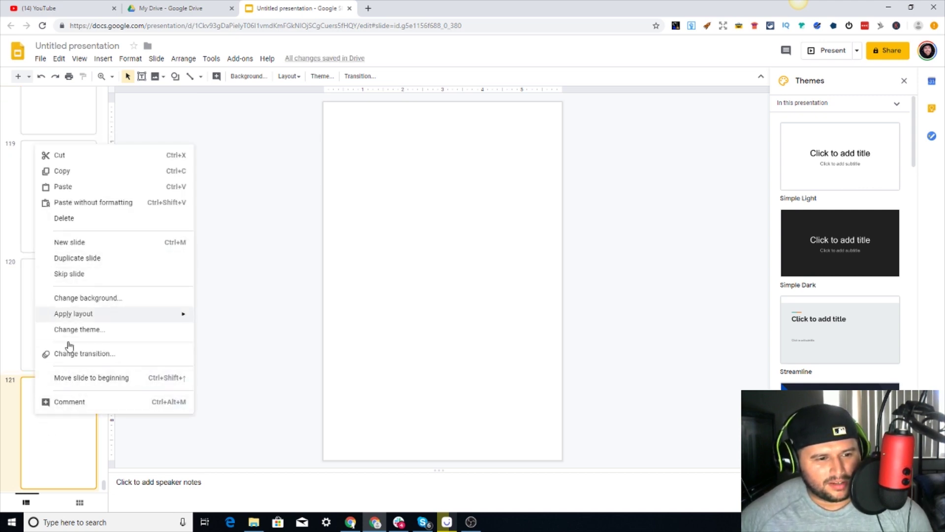
left_click(74, 218)
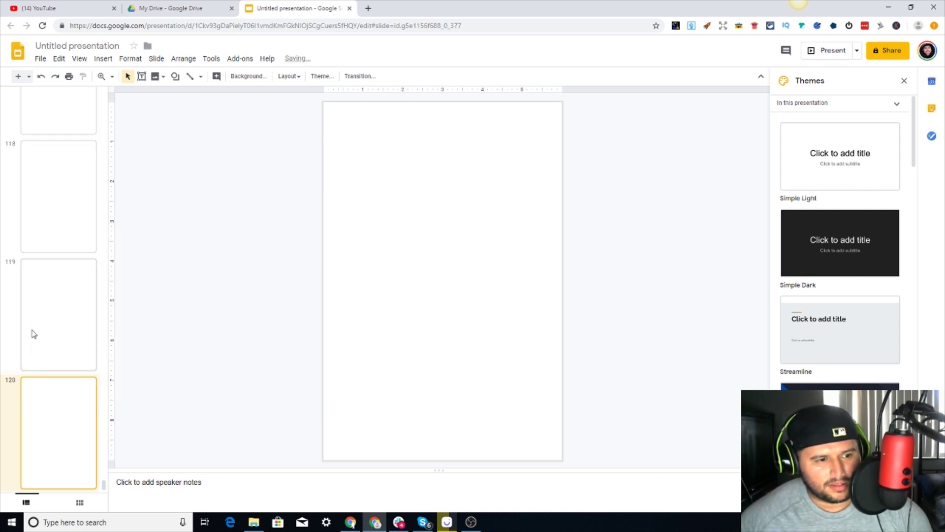
scroll(22, 373, "up", 20)
scroll(23, 374, "up", 16)
left_click_drag(104, 408, 96, 81)
left_click(49, 164)
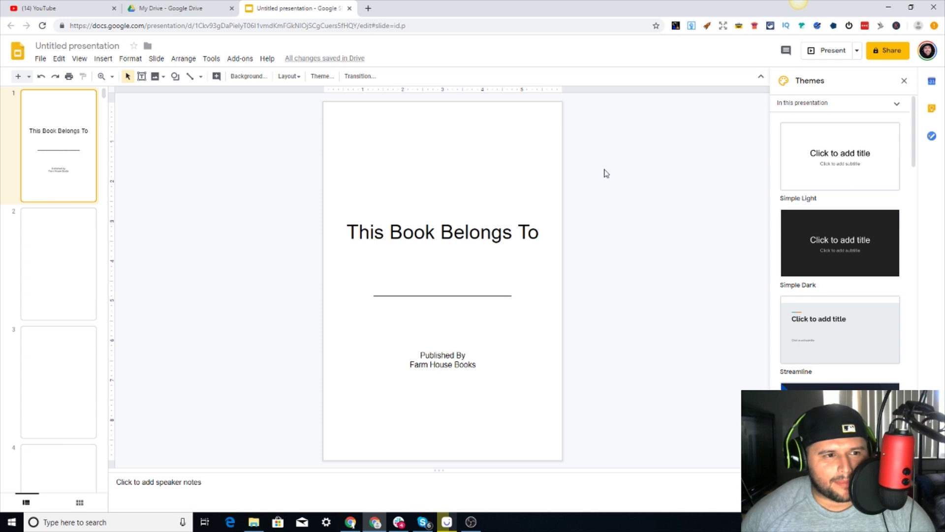
Download the deck as 'Untitled presentation.pdf' in PDF Document format.
left_click(35, 251)
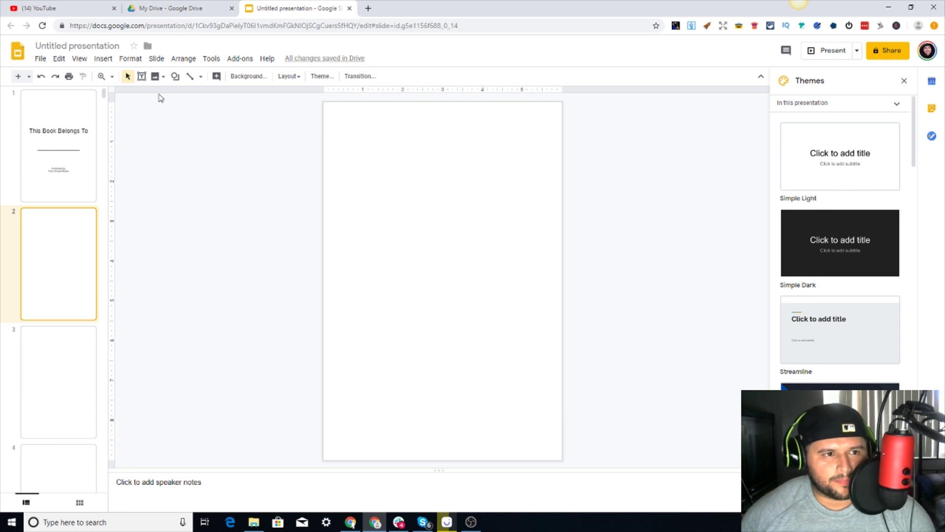
left_click(42, 60)
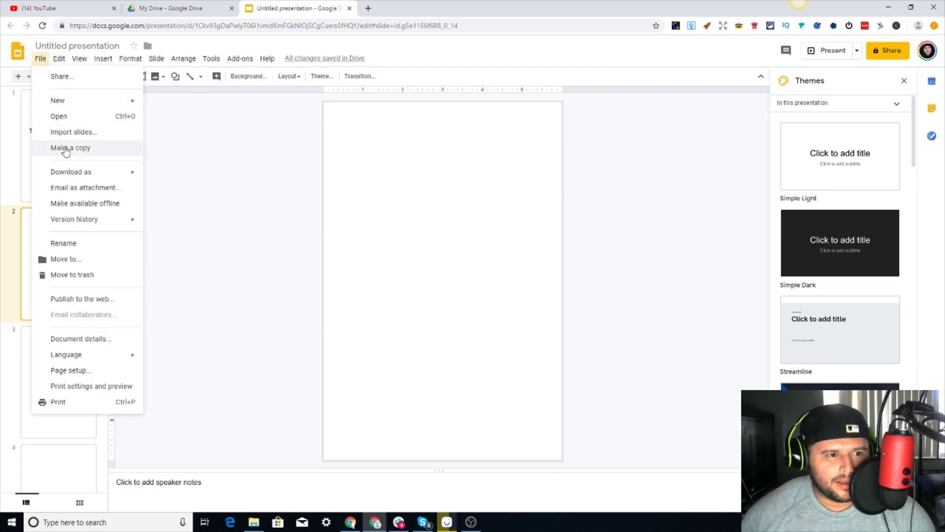
mouse_move(57, 173)
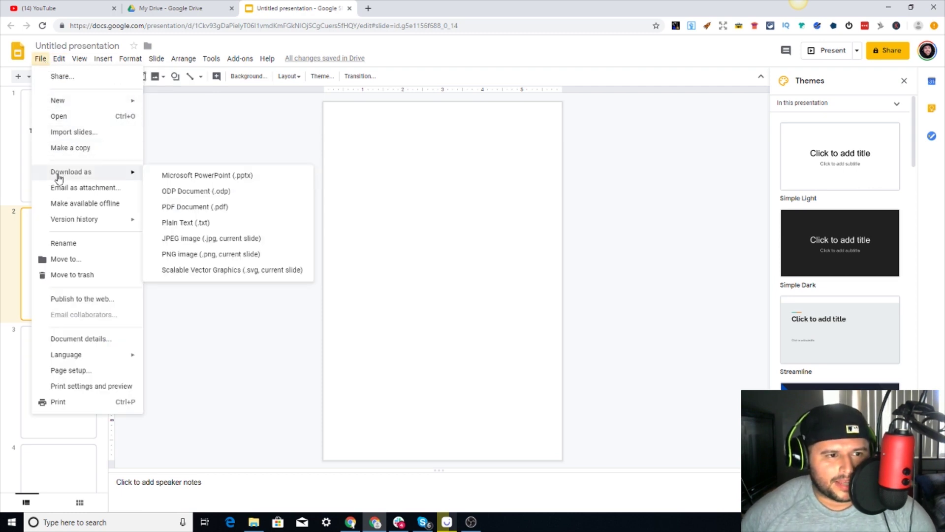
left_click(194, 211)
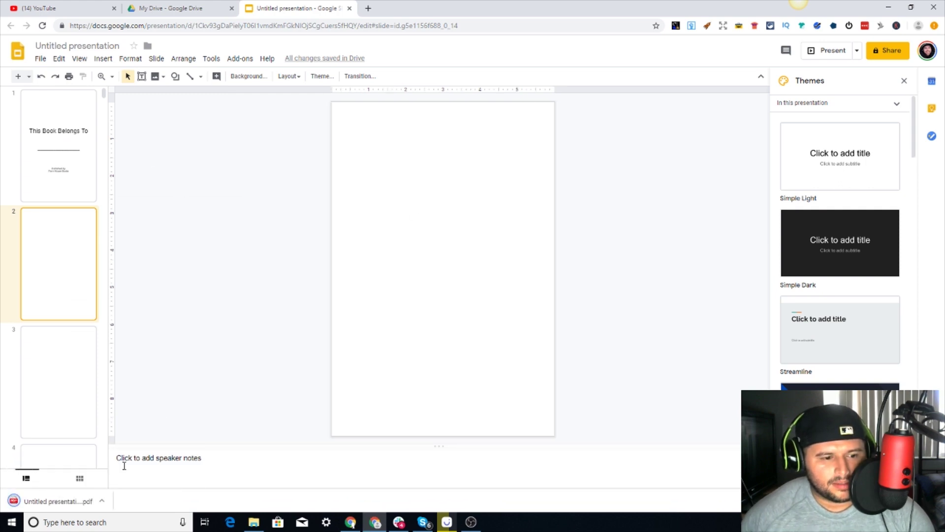
Open the downloaded PDF, then return and accept the suggested presentation name.
left_click(60, 506)
key("ctrl+shift+Tab")
left_click(63, 46)
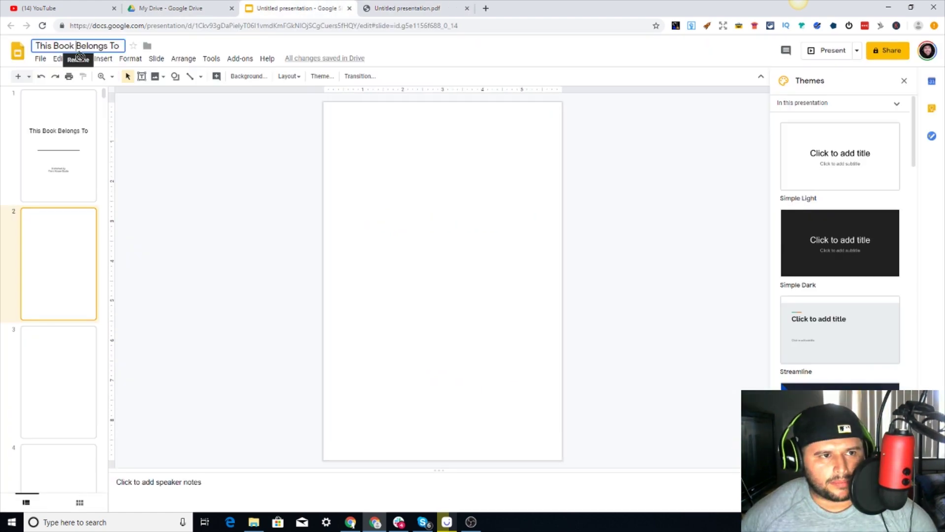
left_click(147, 101)
Retitle the presentation 'Blank Pages KDP Example', correcting the typo.
left_click(68, 49)
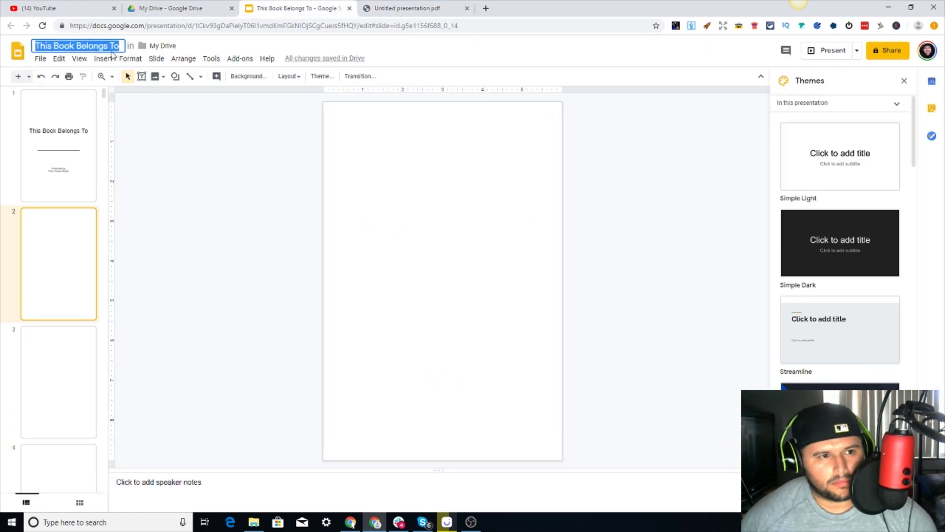
key("End")
key("BackSpace")
key("BackSpace")
key("BackSpace")
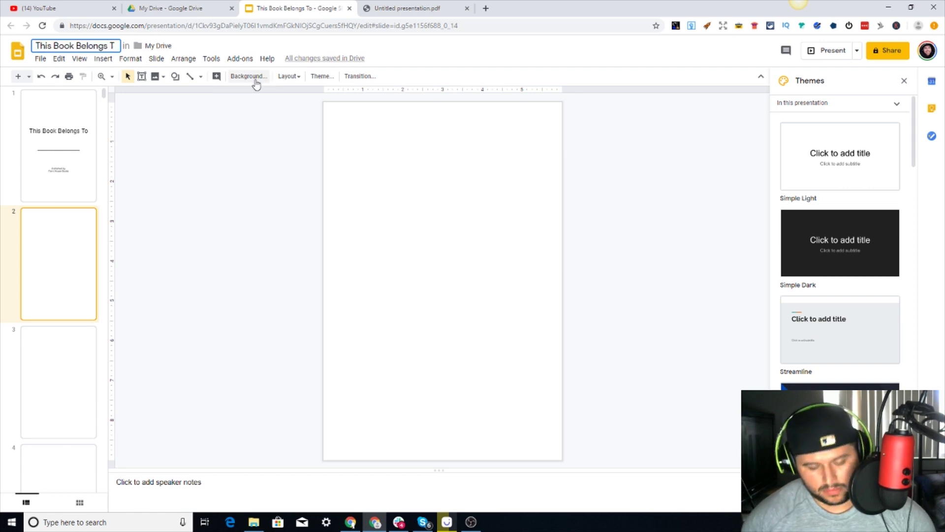
key("BackSpace")
key("BackSpace")
key("BackSpace")
key("BackSpace")
key("BackSpace")
key("BackSpace")
key("BackSpace")
key("BackSpace")
key("BackSpace")
key("BackSpace")
key("BackSpace")
key("BackSpace")
key("BackSpace")
key("BackSpace")
key("BackSpace")
key("BackSpace")
key("BackSpace")
type("B")
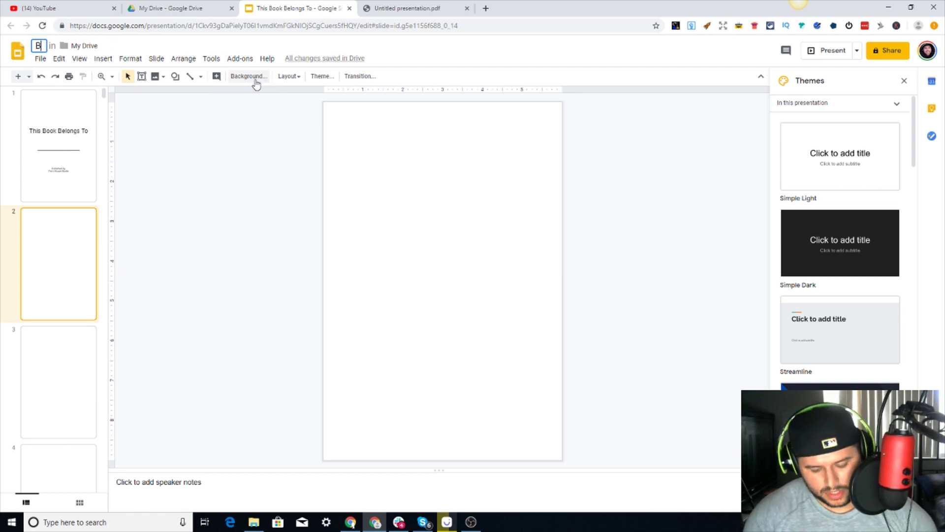
type("lank Panges")
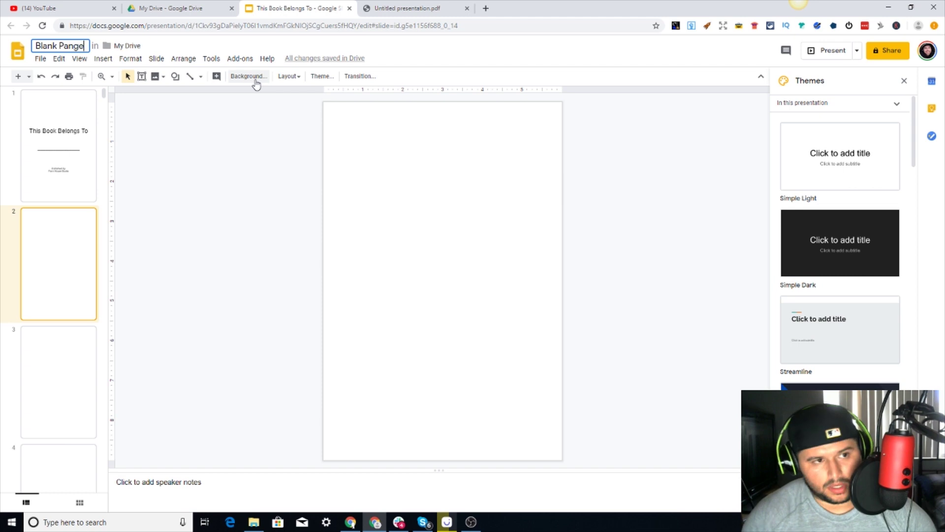
key("BackSpace")
key("BackSpace")
key("BackSpace")
type("es")
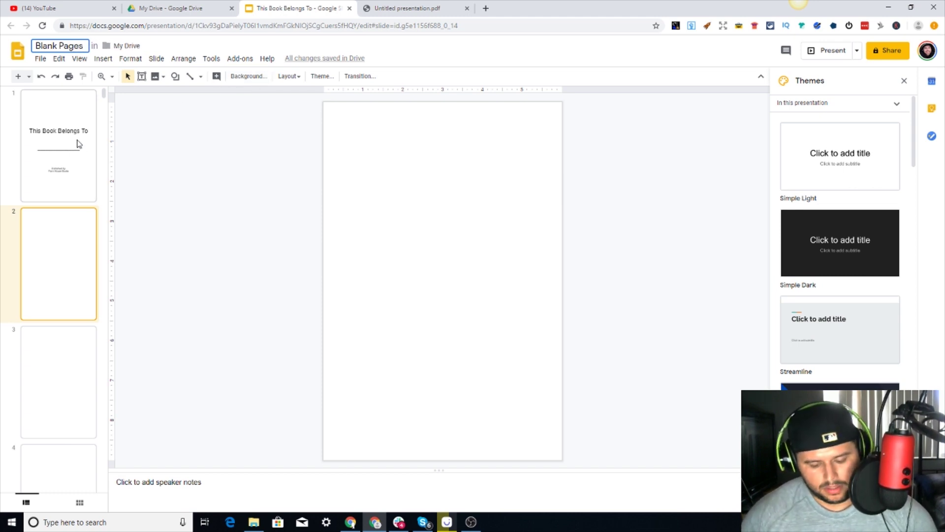
type(" KDP")
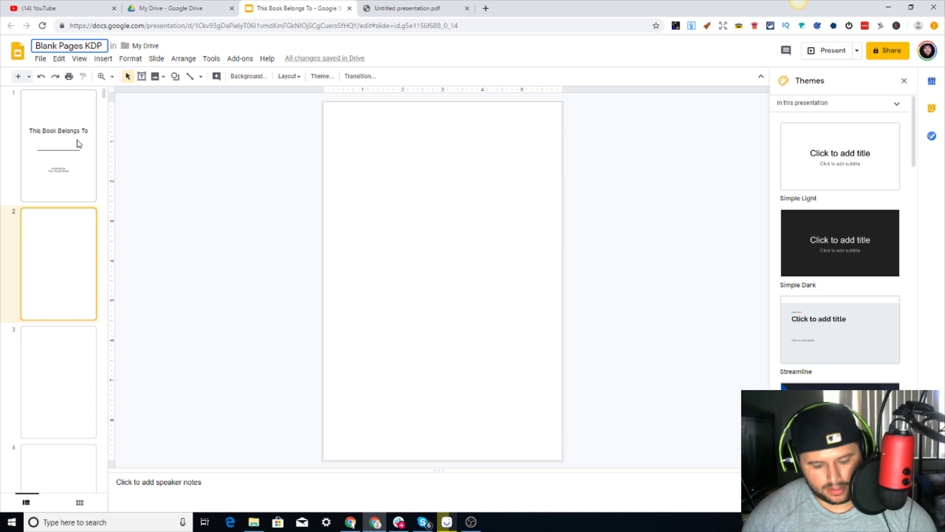
type(" Example")
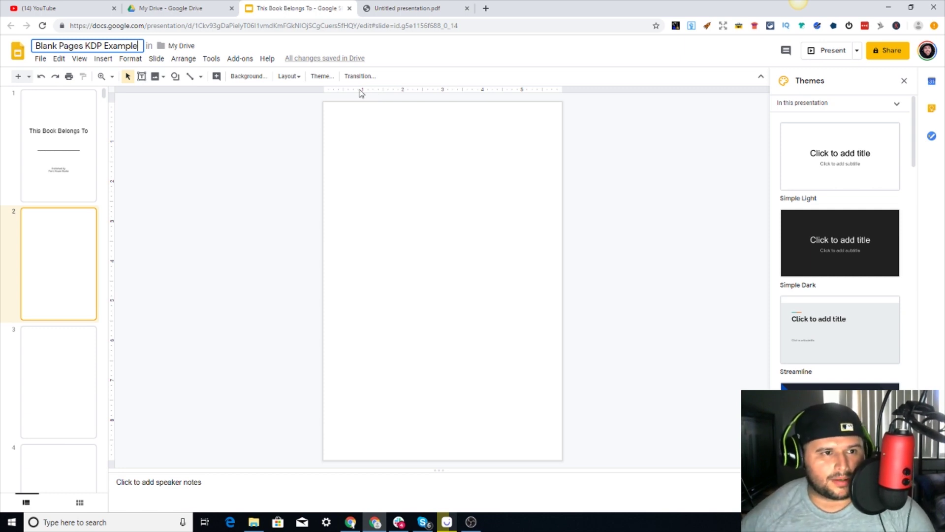
left_click(160, 103)
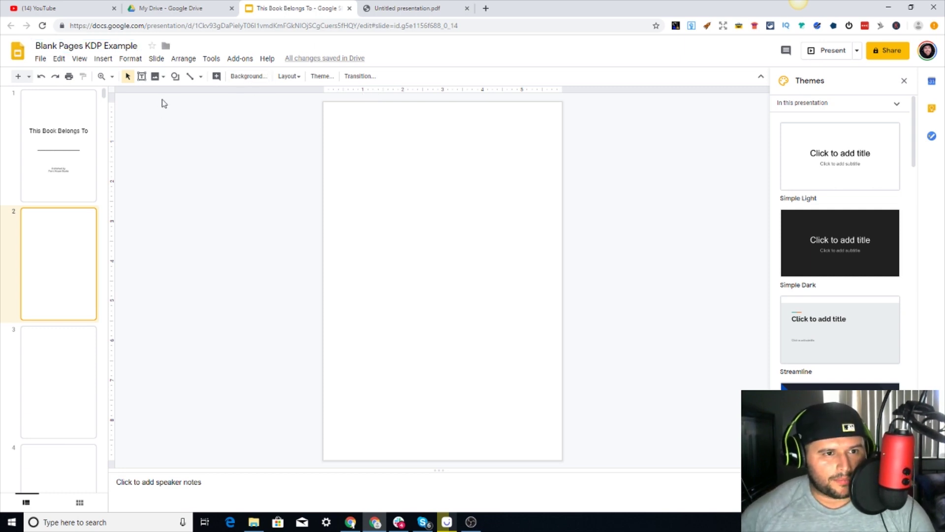
Download 'Blank Pages KDP Example' as a PDF Document.
left_click(41, 60)
mouse_move(97, 173)
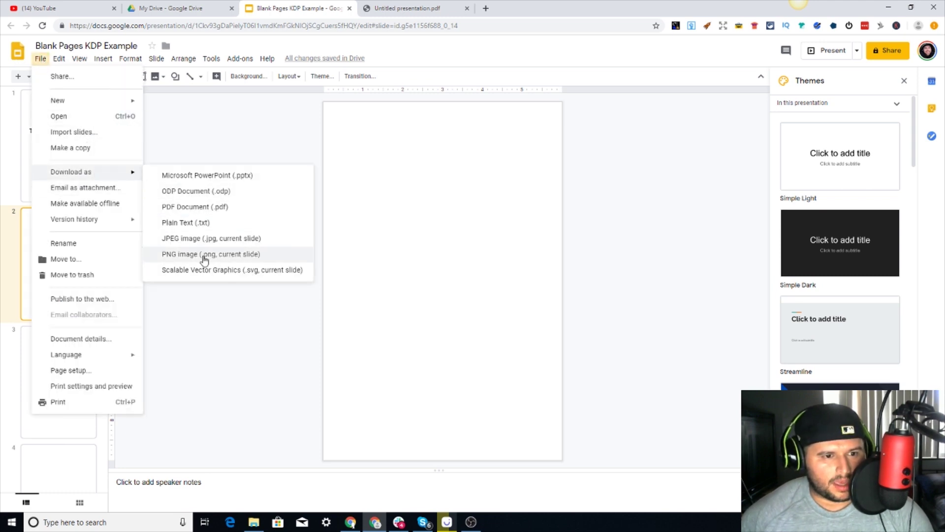
left_click(196, 211)
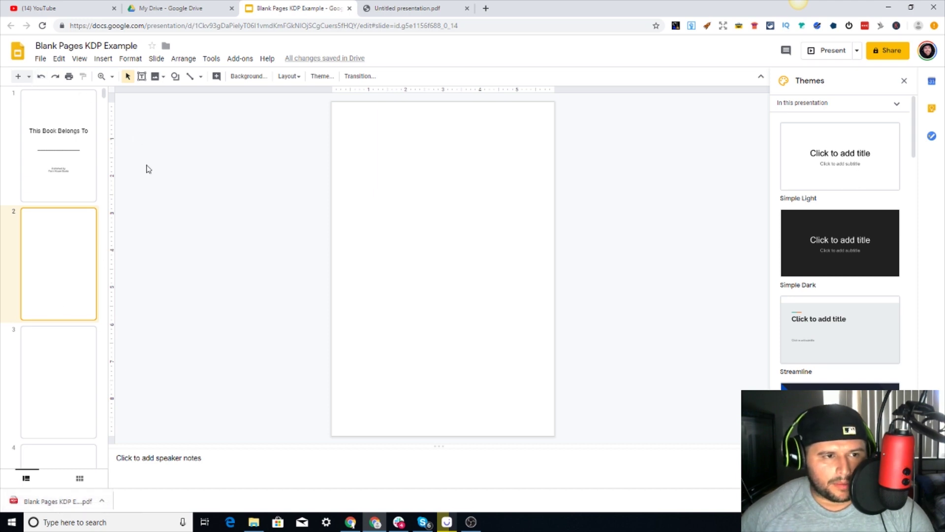
Confirm Page setup remains Custom 6 × 9 inches, then open the downloaded PDF.
left_click(41, 59)
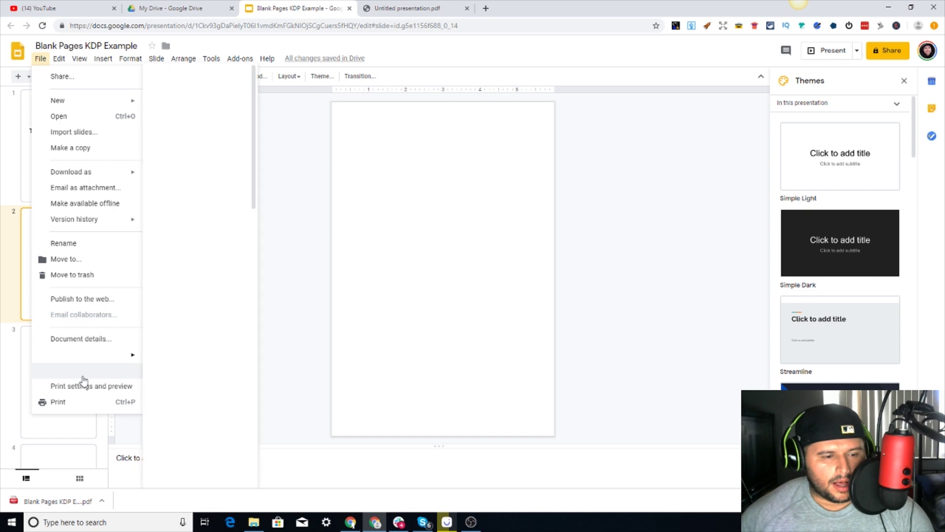
left_click(256, 228)
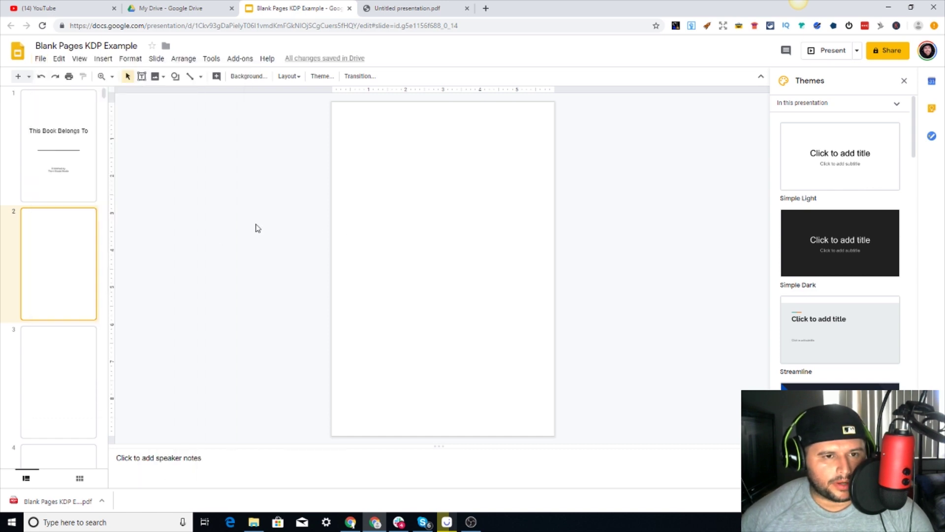
left_click(37, 63)
left_click(69, 370)
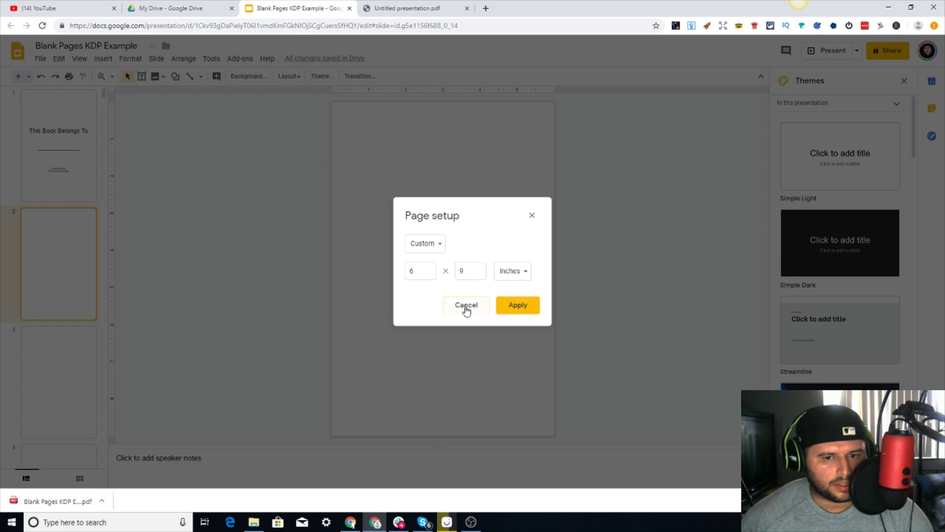
left_click(448, 305)
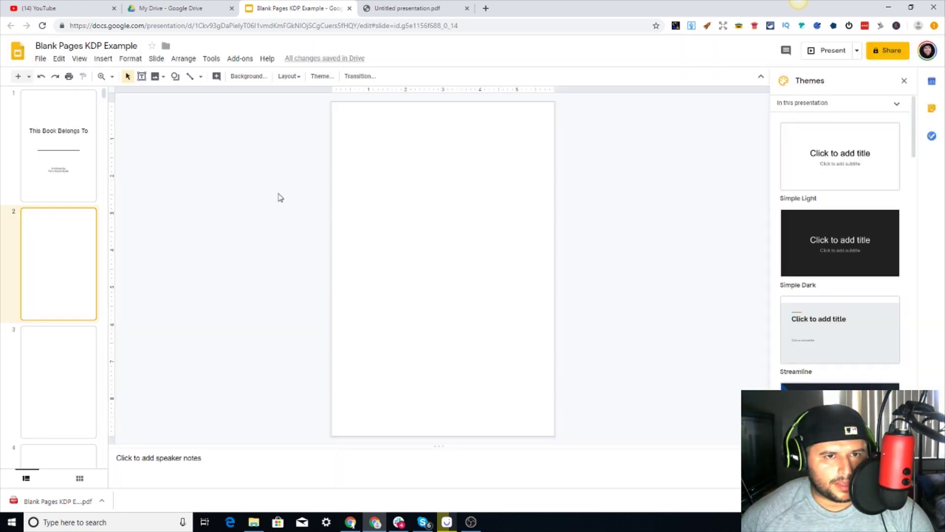
left_click(52, 501)
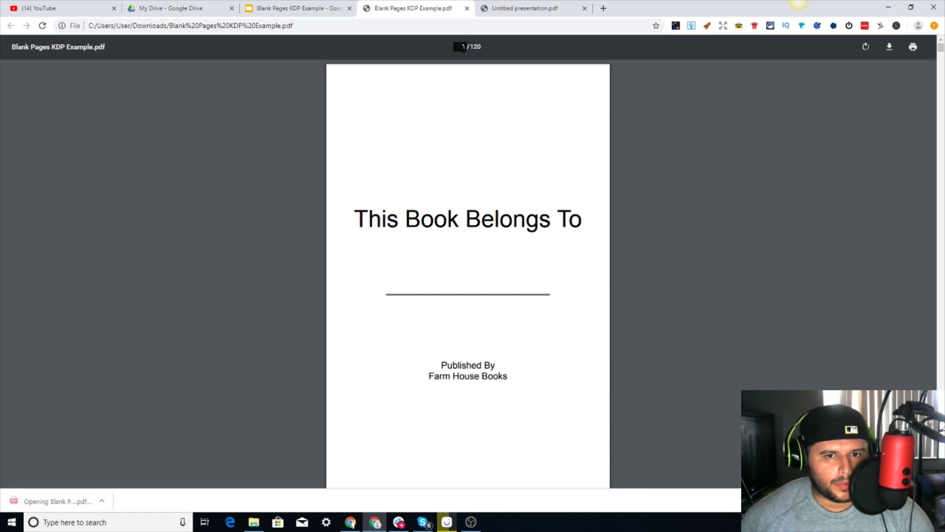
Inspect the cover's 'Published By Farm House Books' lines and scroll through the empty pages.
scroll(641, 243, "down", 4)
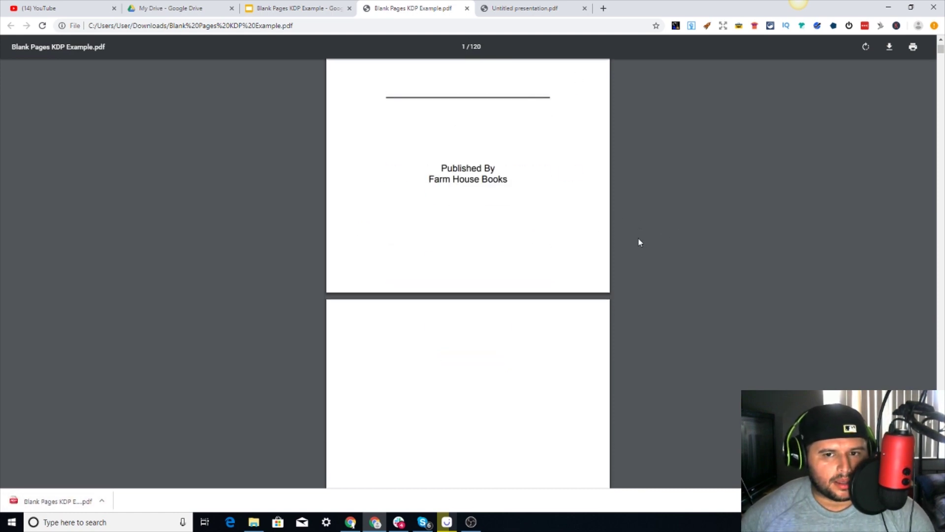
left_click_drag(441, 168, 507, 182)
left_click(507, 182)
scroll(535, 194, "up", 4)
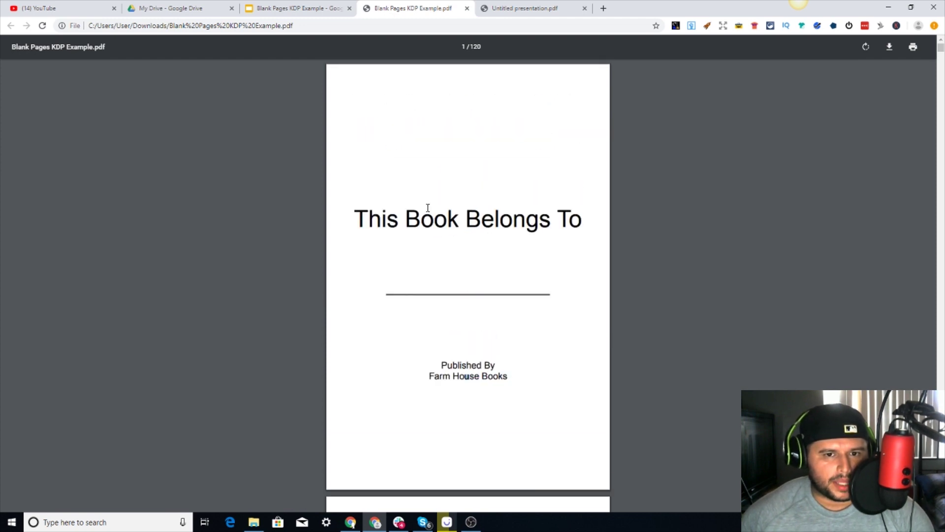
scroll(491, 279, "down", 3)
scroll(480, 266, "up", 3)
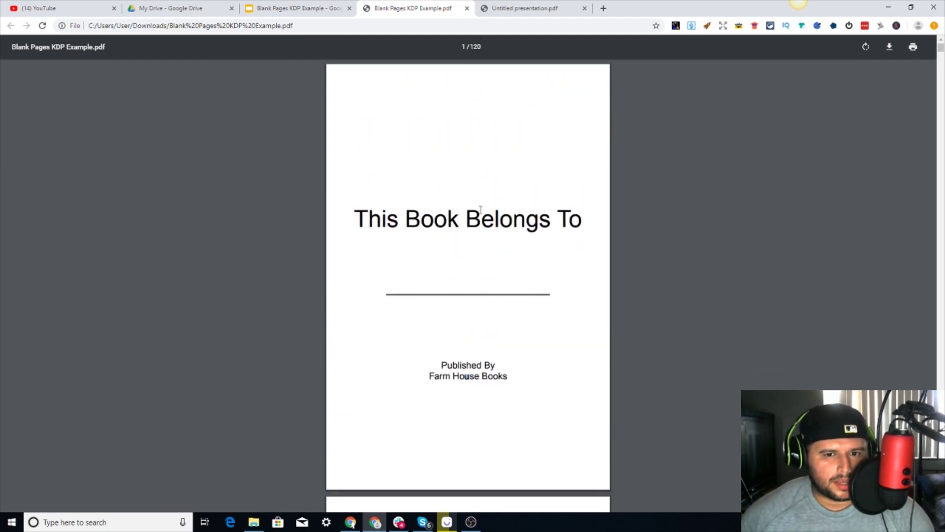
scroll(447, 231, "down", 2)
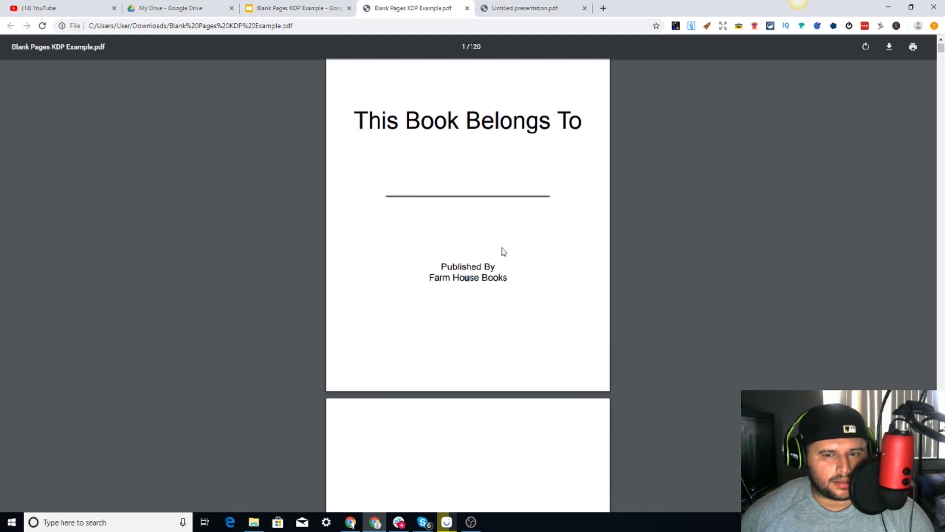
scroll(502, 273, "down", 5)
scroll(499, 320, "up", 7)
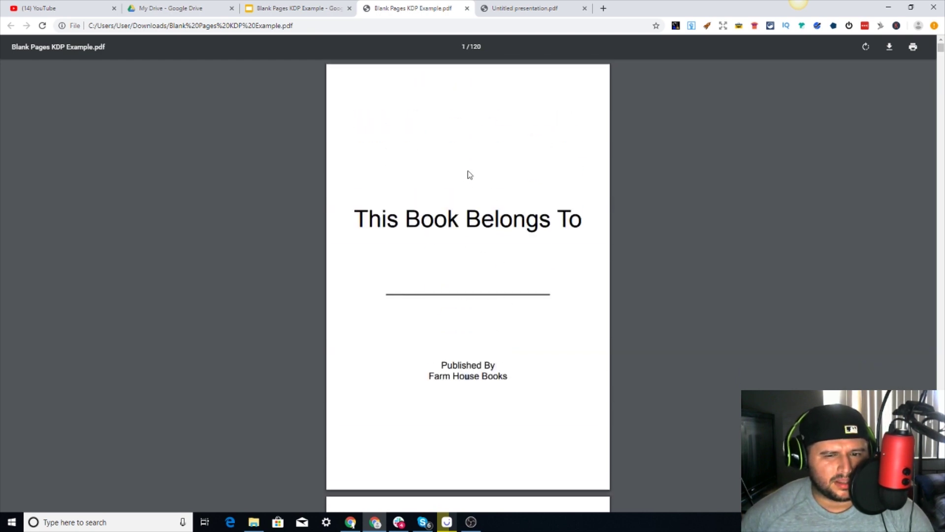
scroll(475, 318, "down", 13)
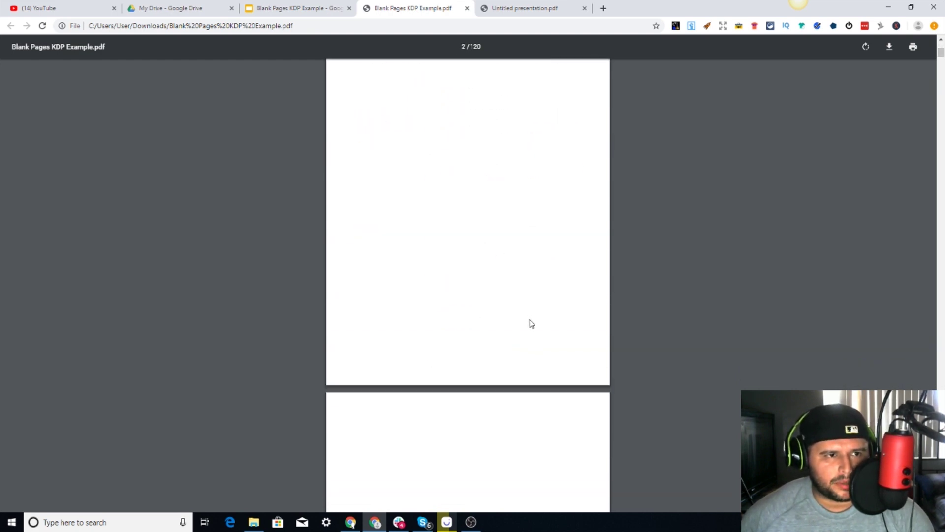
scroll(531, 323, "down", 20)
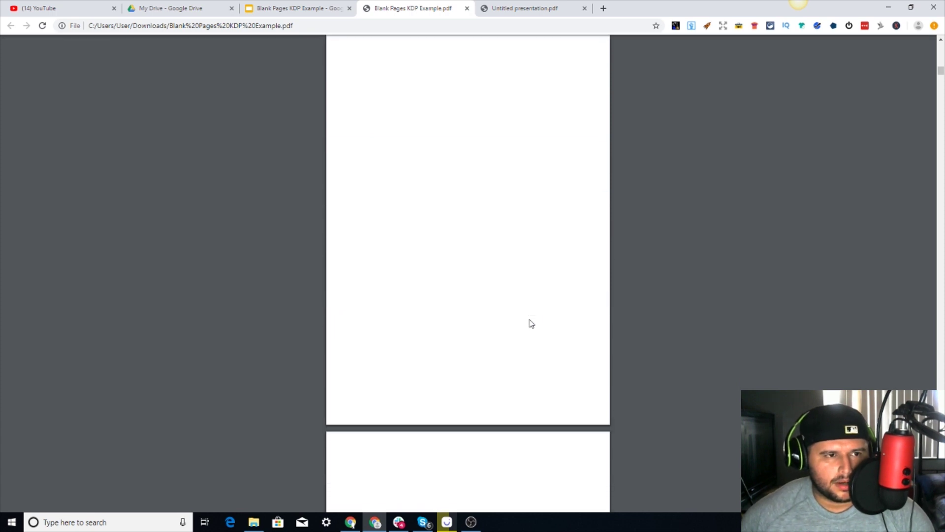
scroll(531, 324, "down", 12)
scroll(531, 324, "down", 20)
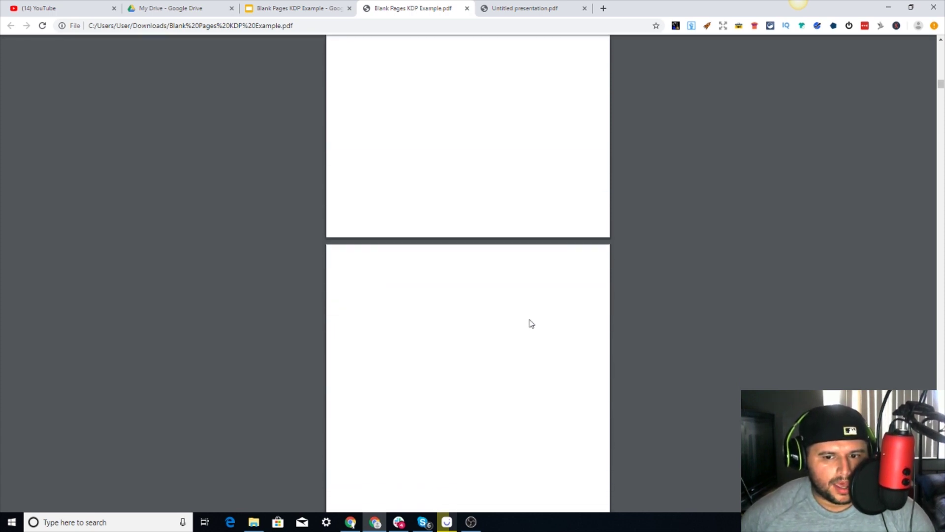